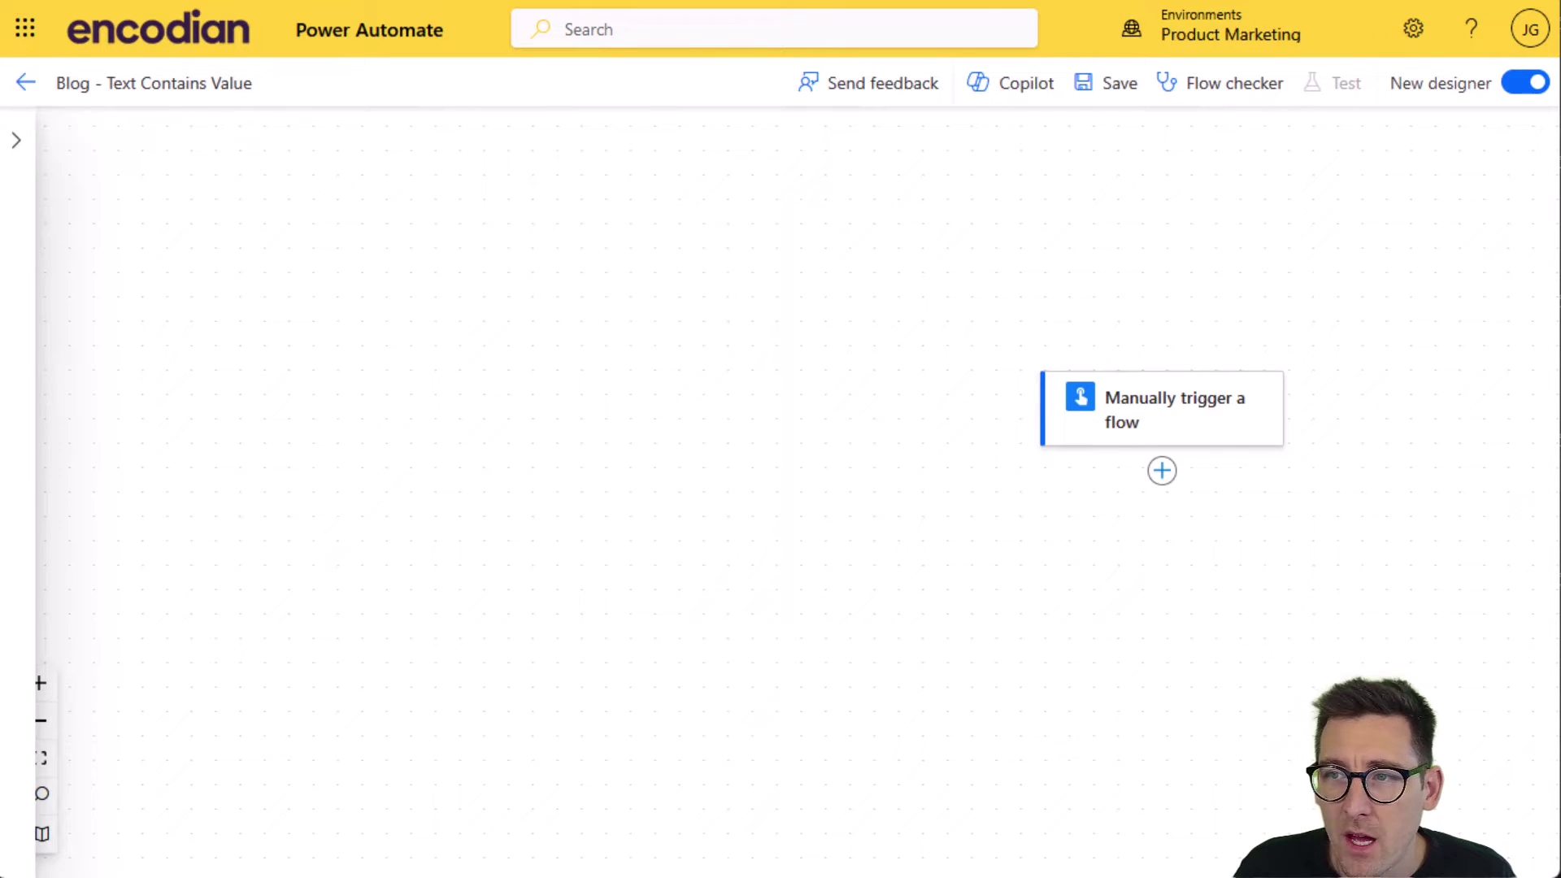
Step: Open the manual trigger's parameters and review the Text and Value input descriptions
left_click(1166, 400)
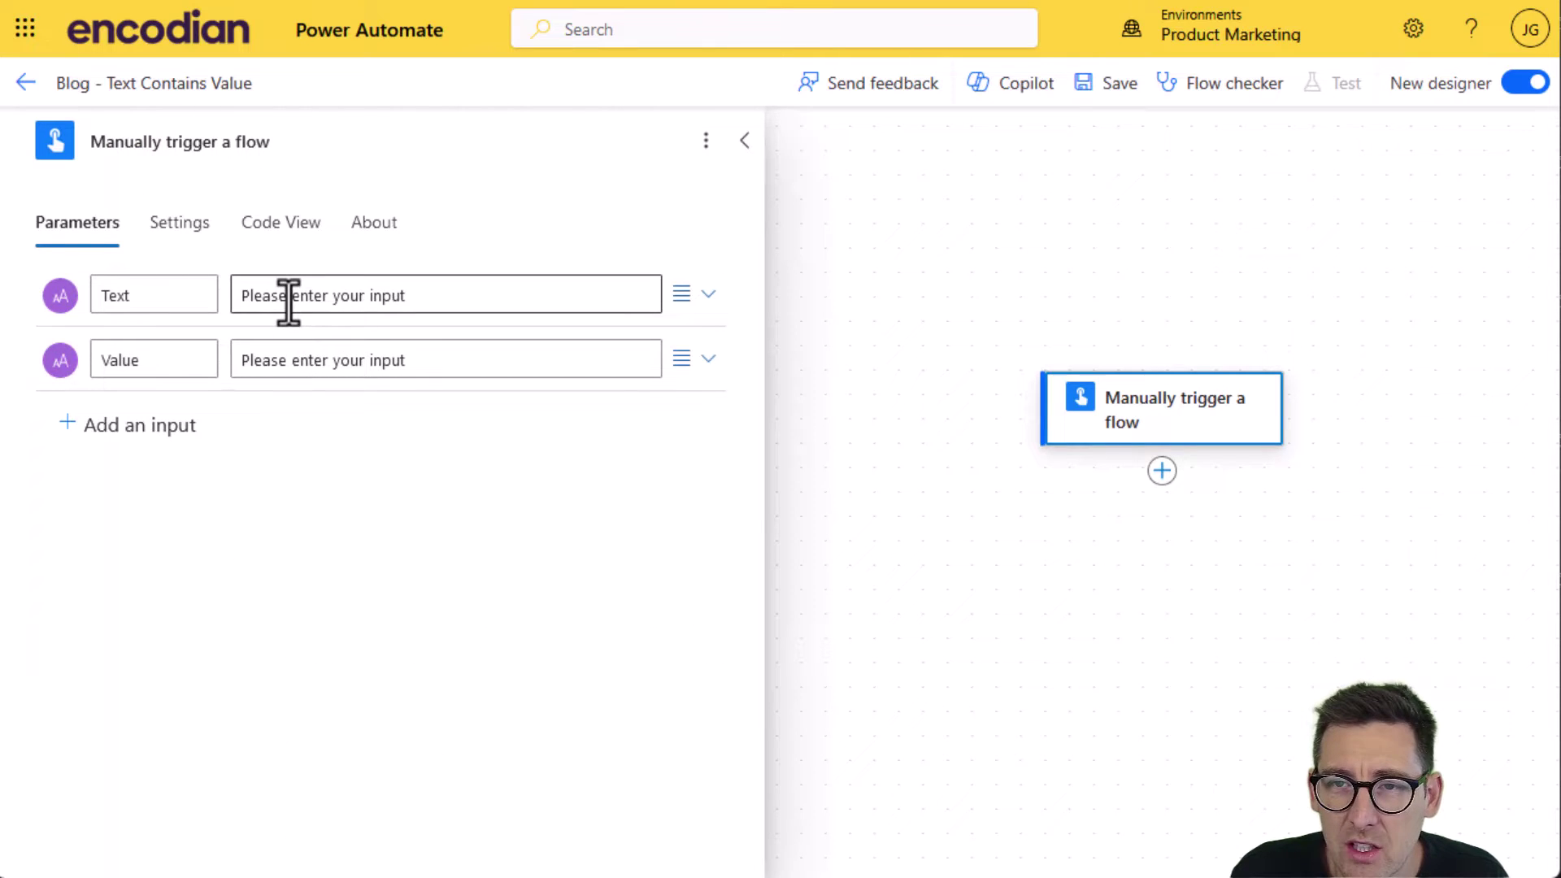
left_click(233, 299)
left_click(454, 301)
left_click_drag(453, 301, 220, 302)
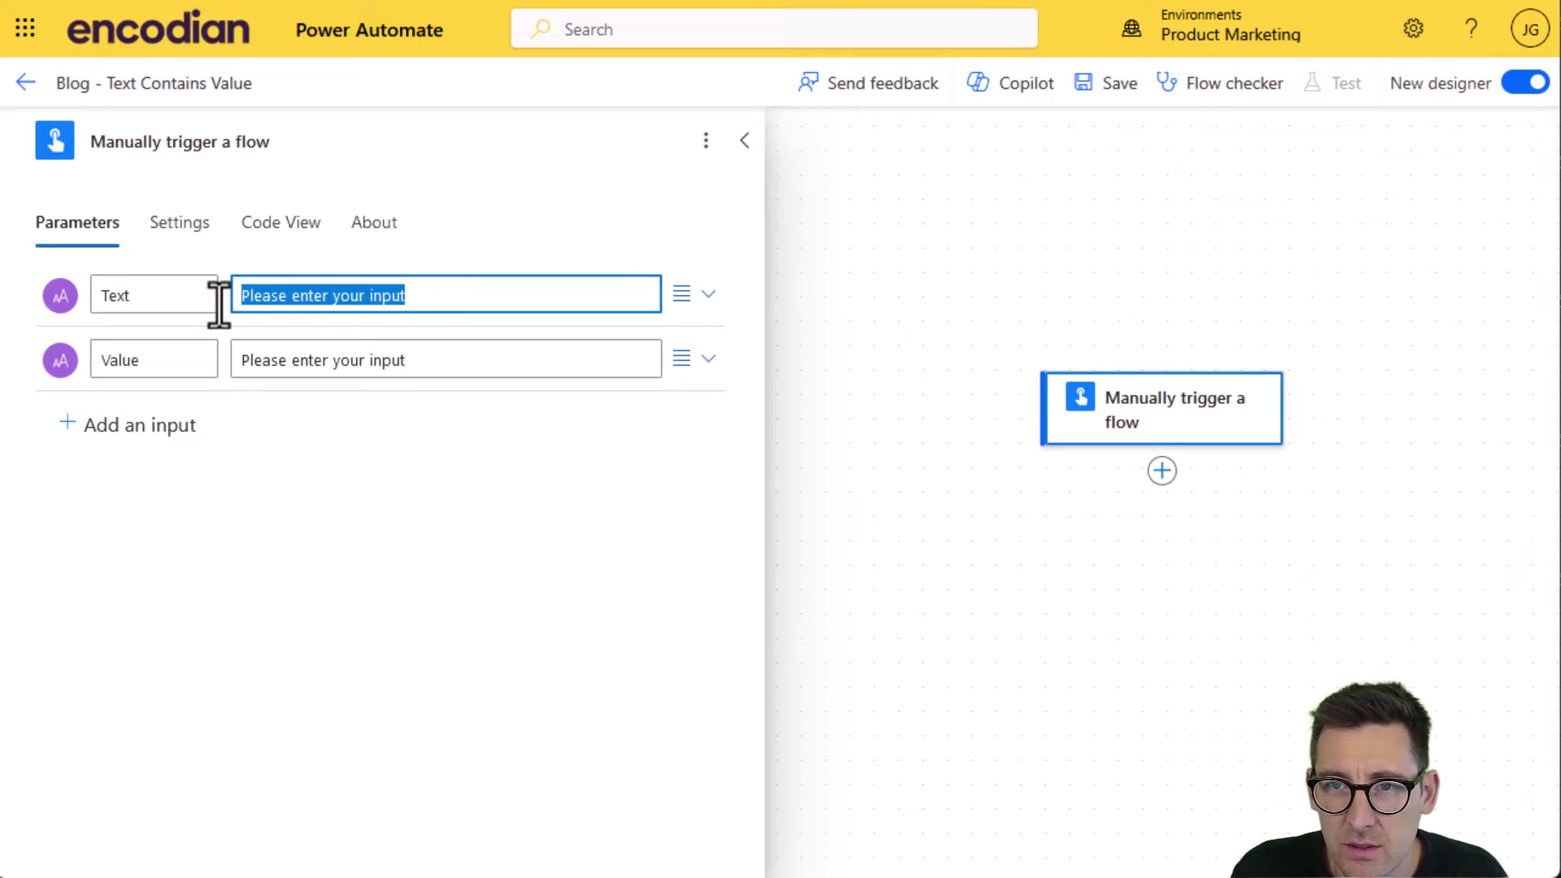
left_click(238, 360)
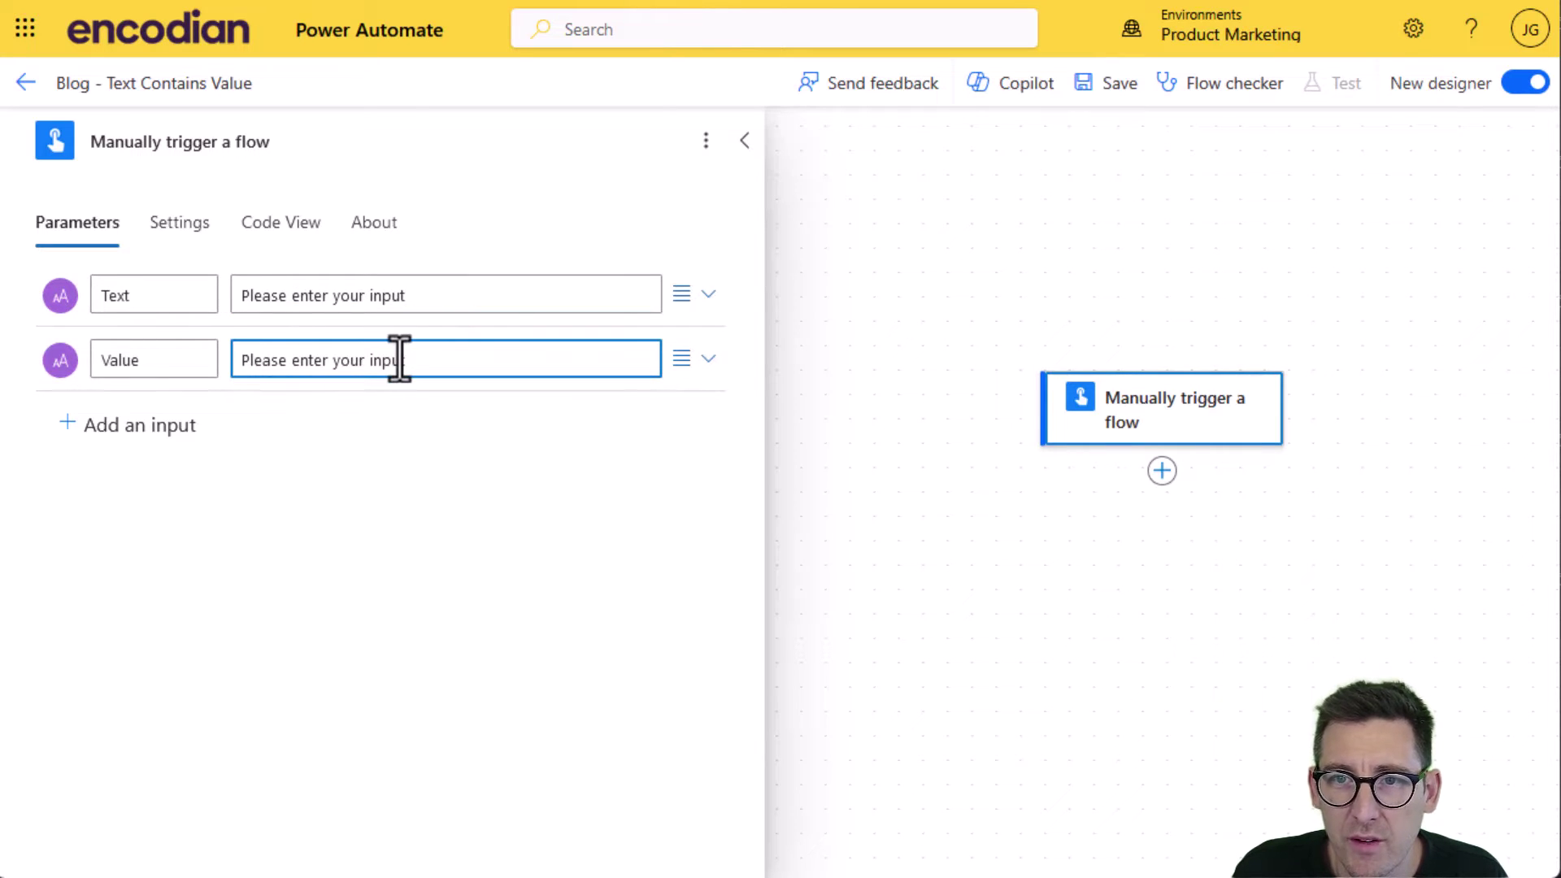
Step: Insert the Encodian 'Utility - Text Contains Value' action after the manual trigger
left_click(1161, 472)
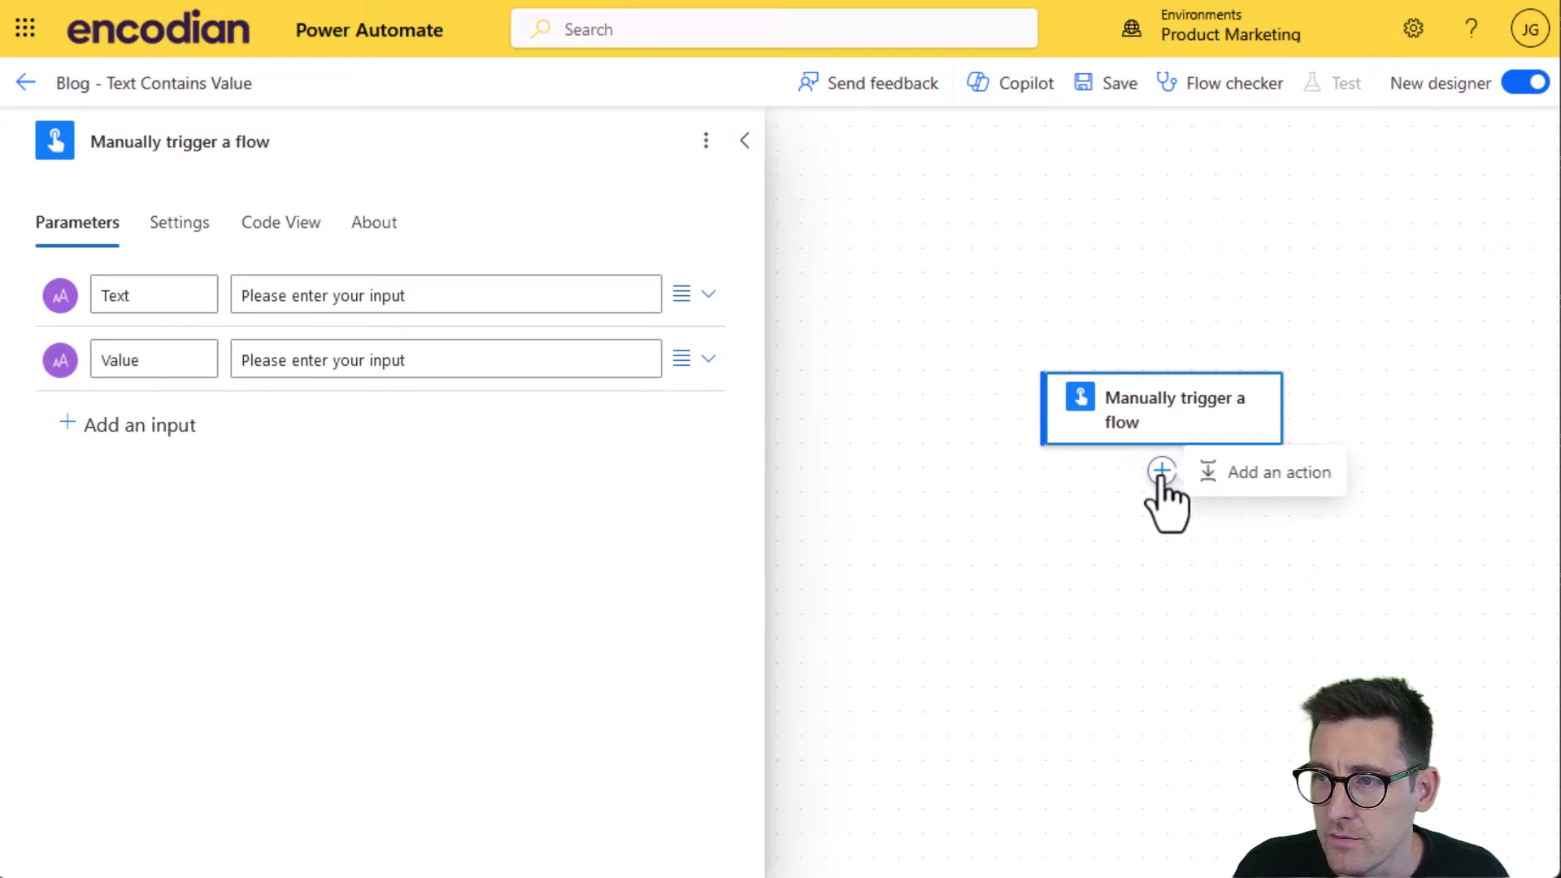
left_click(1260, 475)
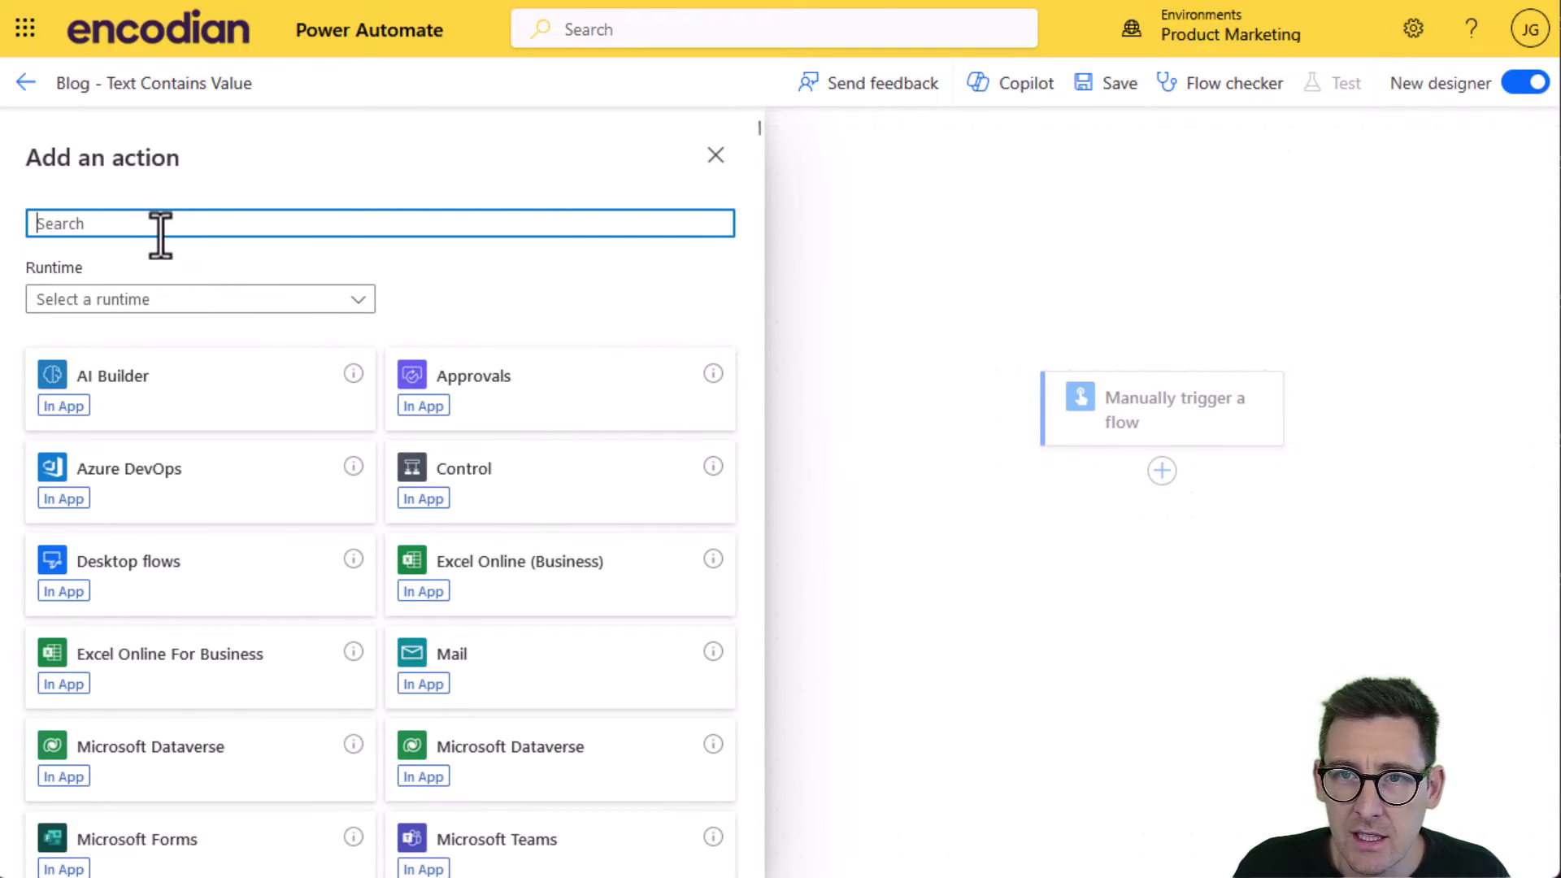
type("text cont")
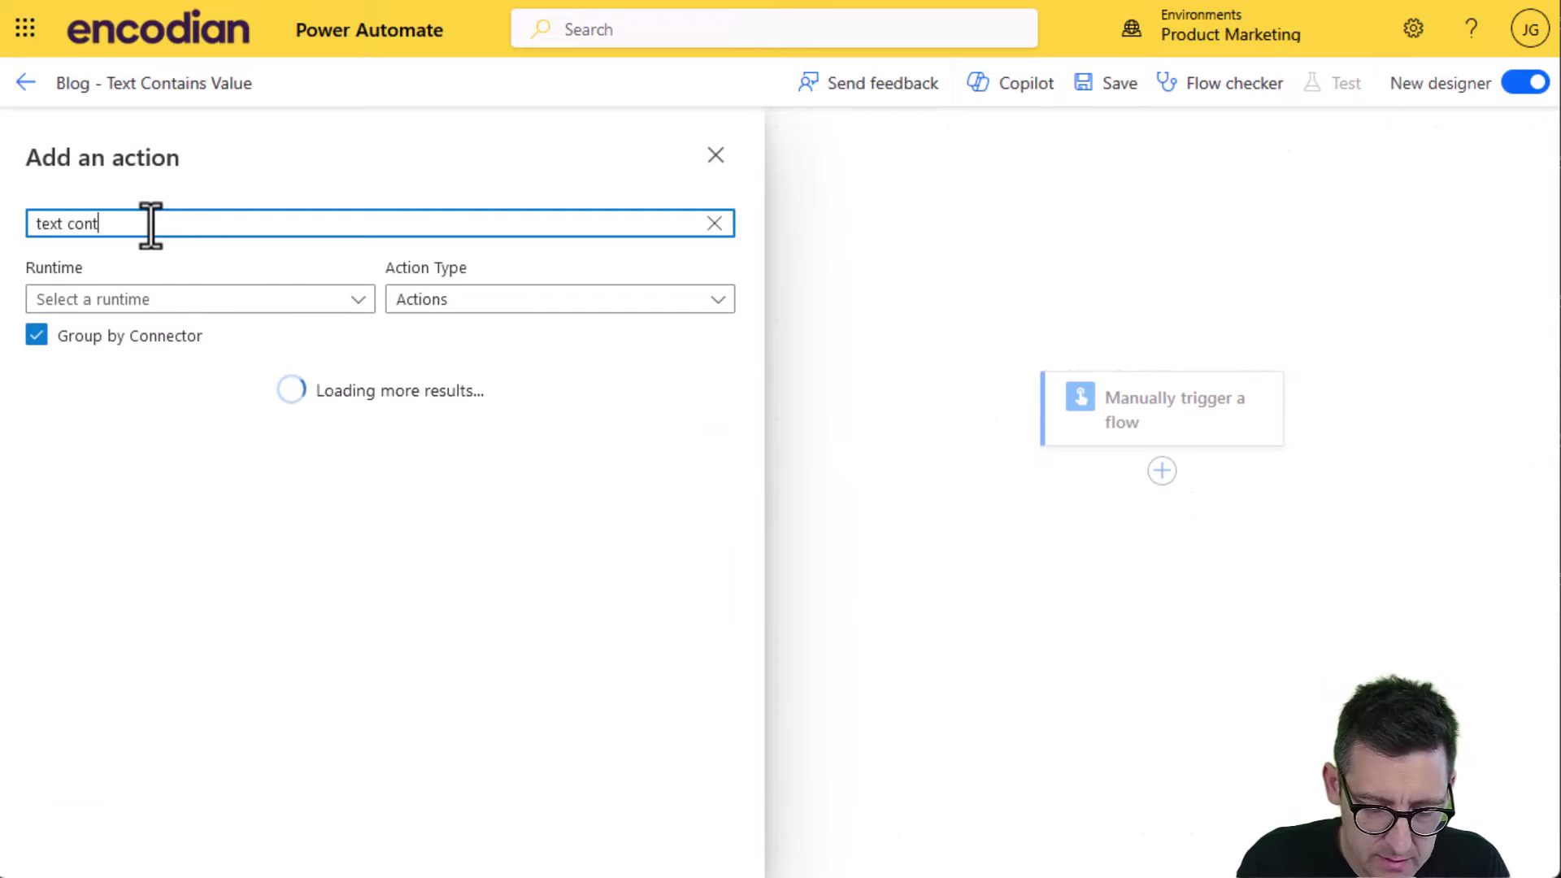
type("ains value")
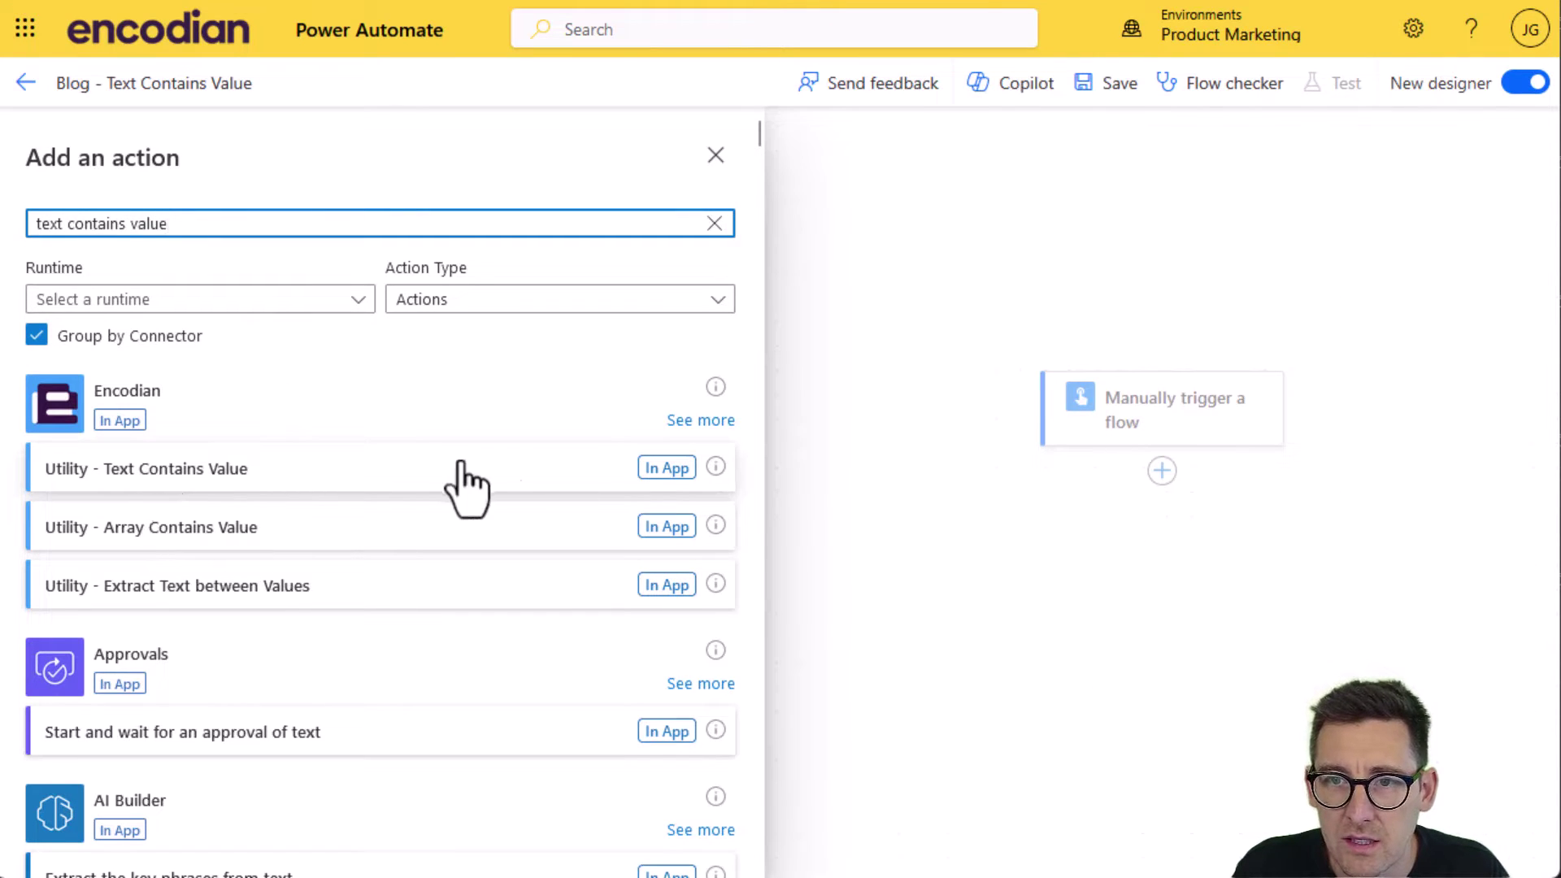
left_click(353, 468)
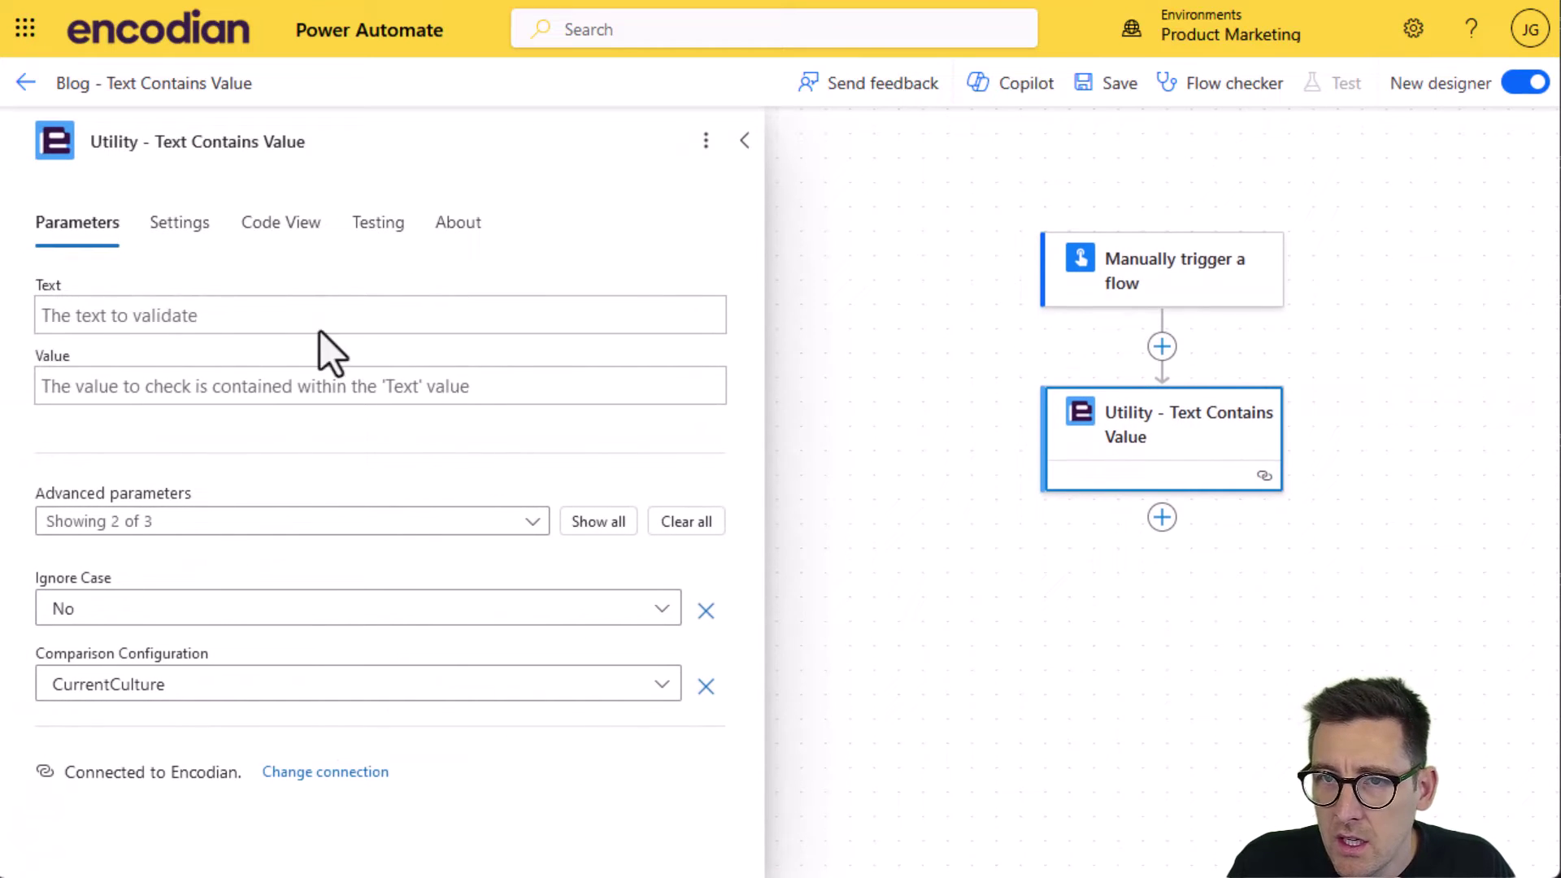
Step: Map the action's Text and Value parameters to the trigger's Text and Value inputs
left_click(96, 316)
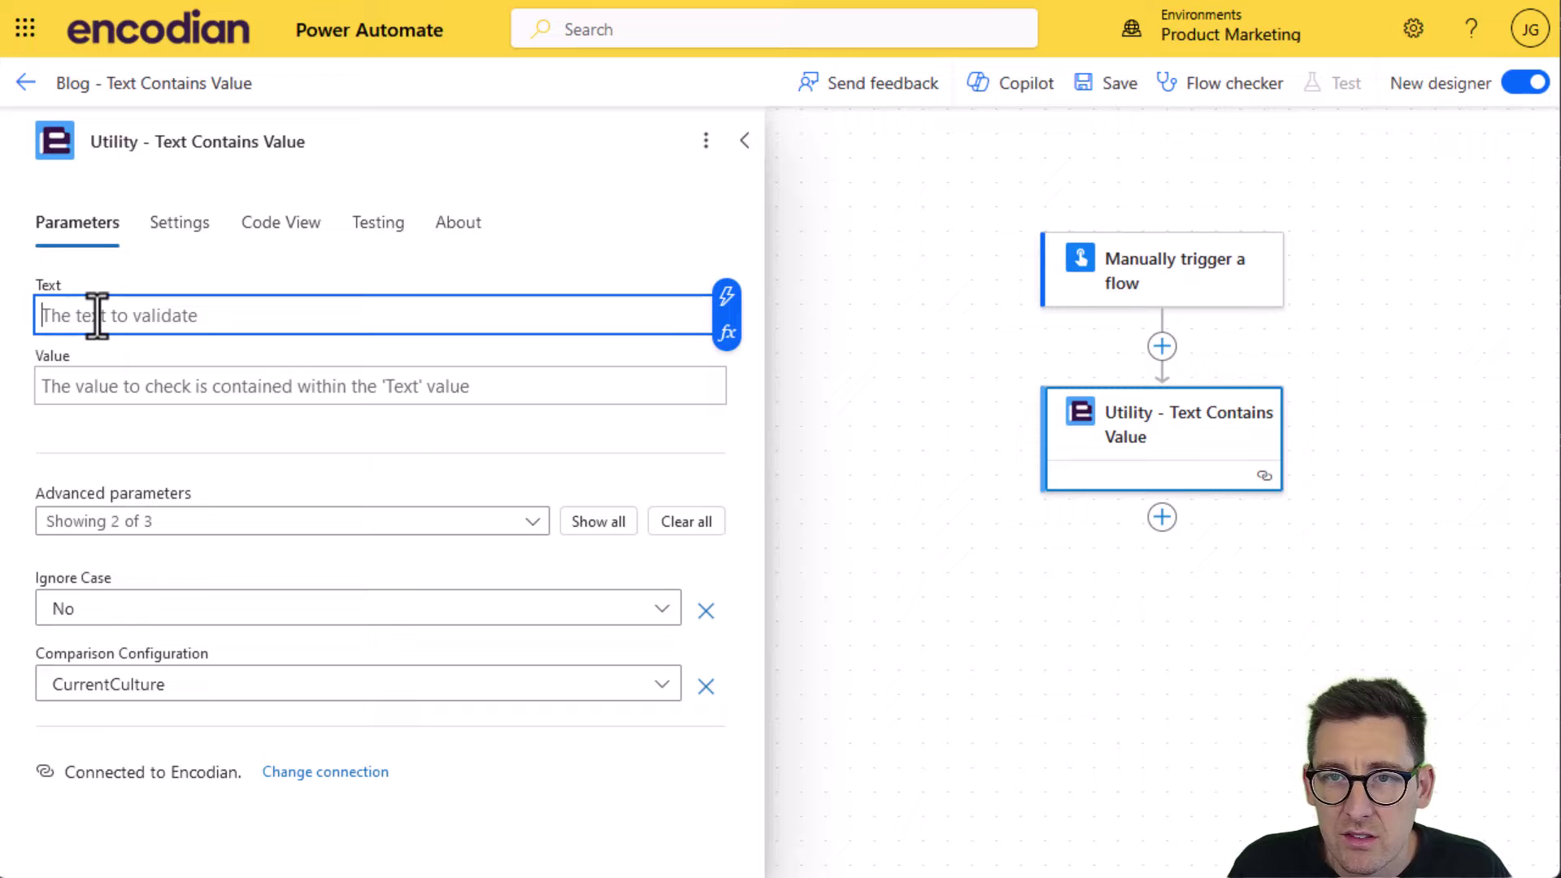
left_click(726, 298)
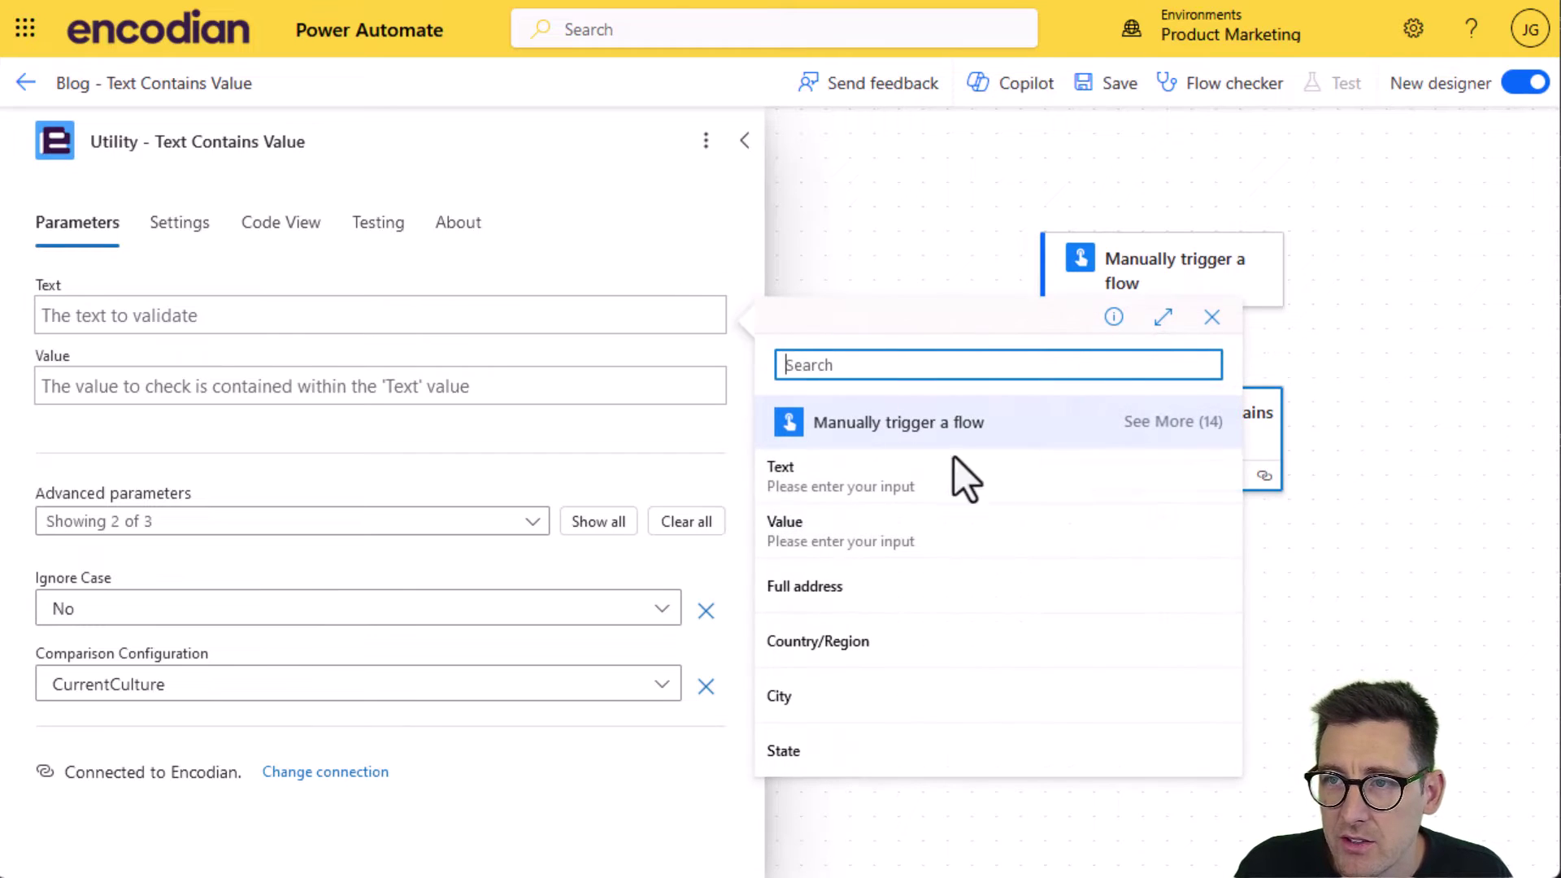
left_click(889, 485)
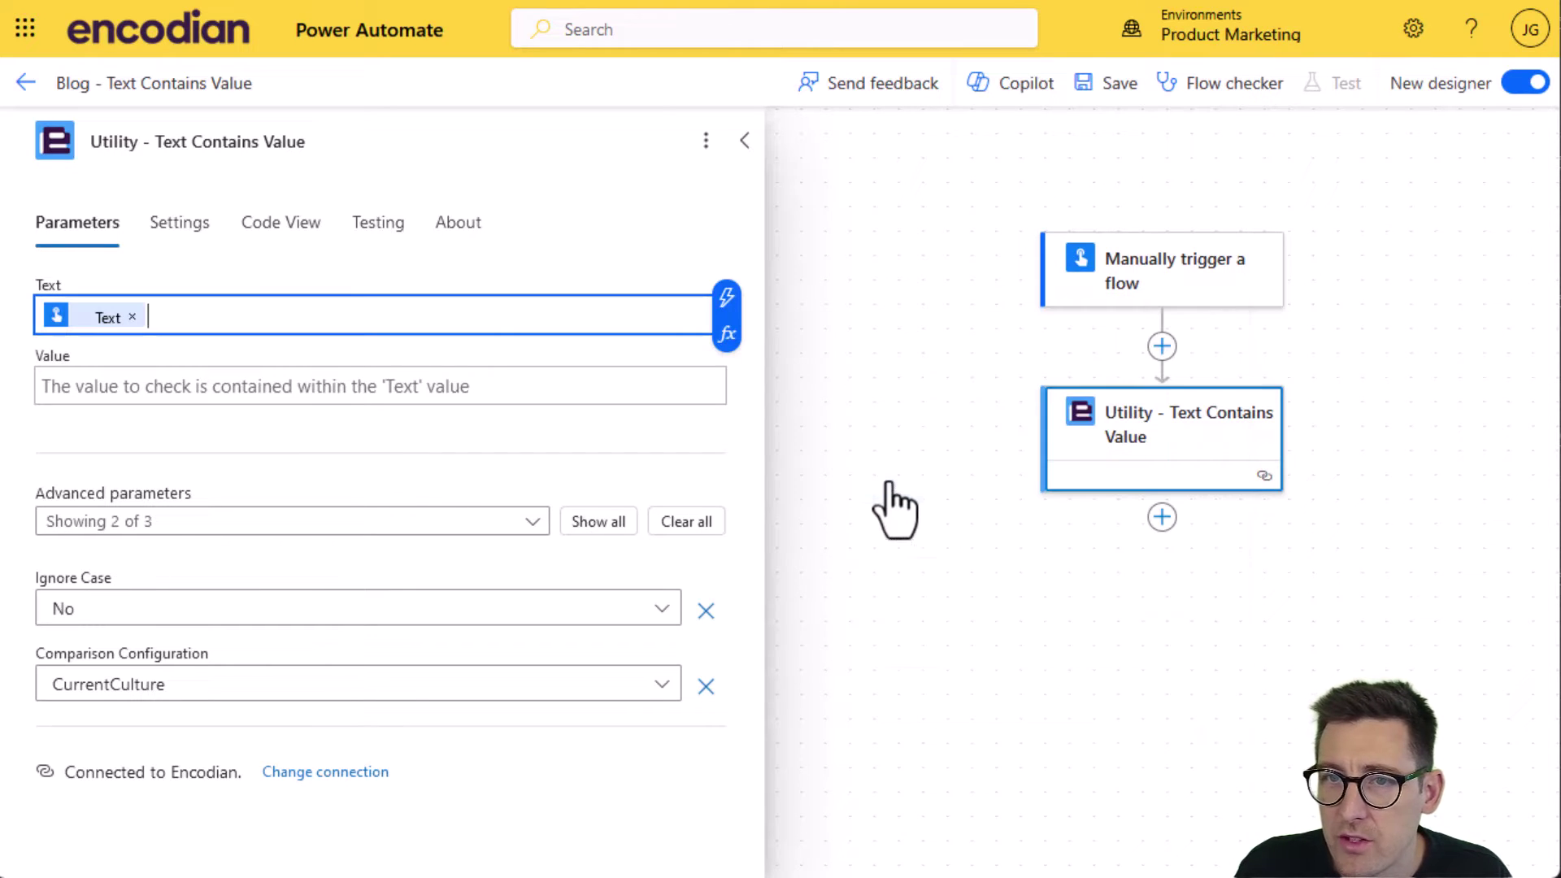
left_click(90, 390)
left_click(728, 373)
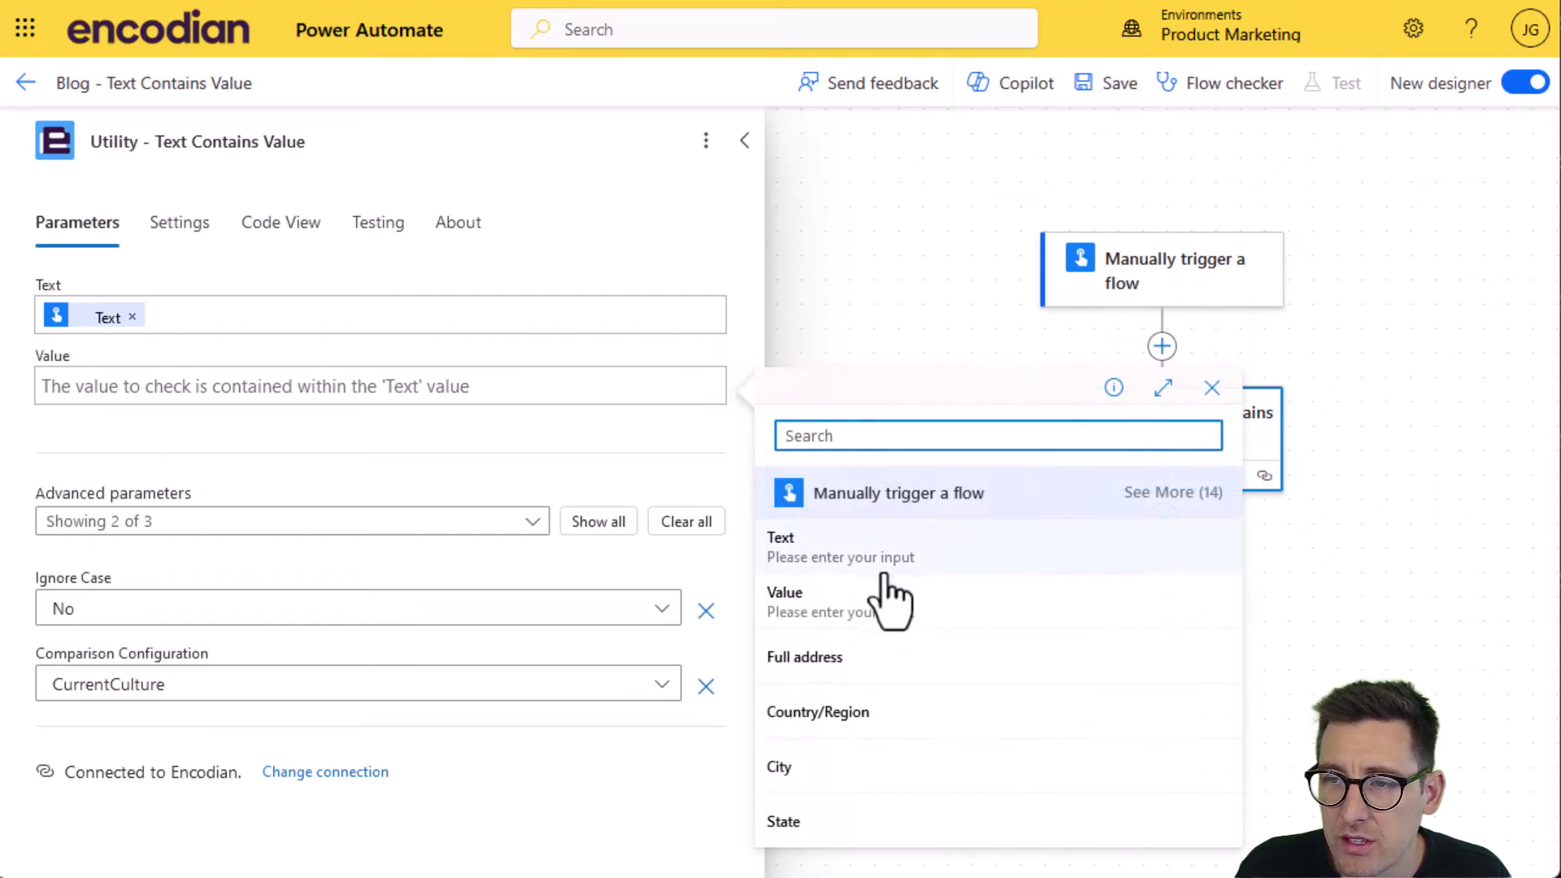
left_click(862, 610)
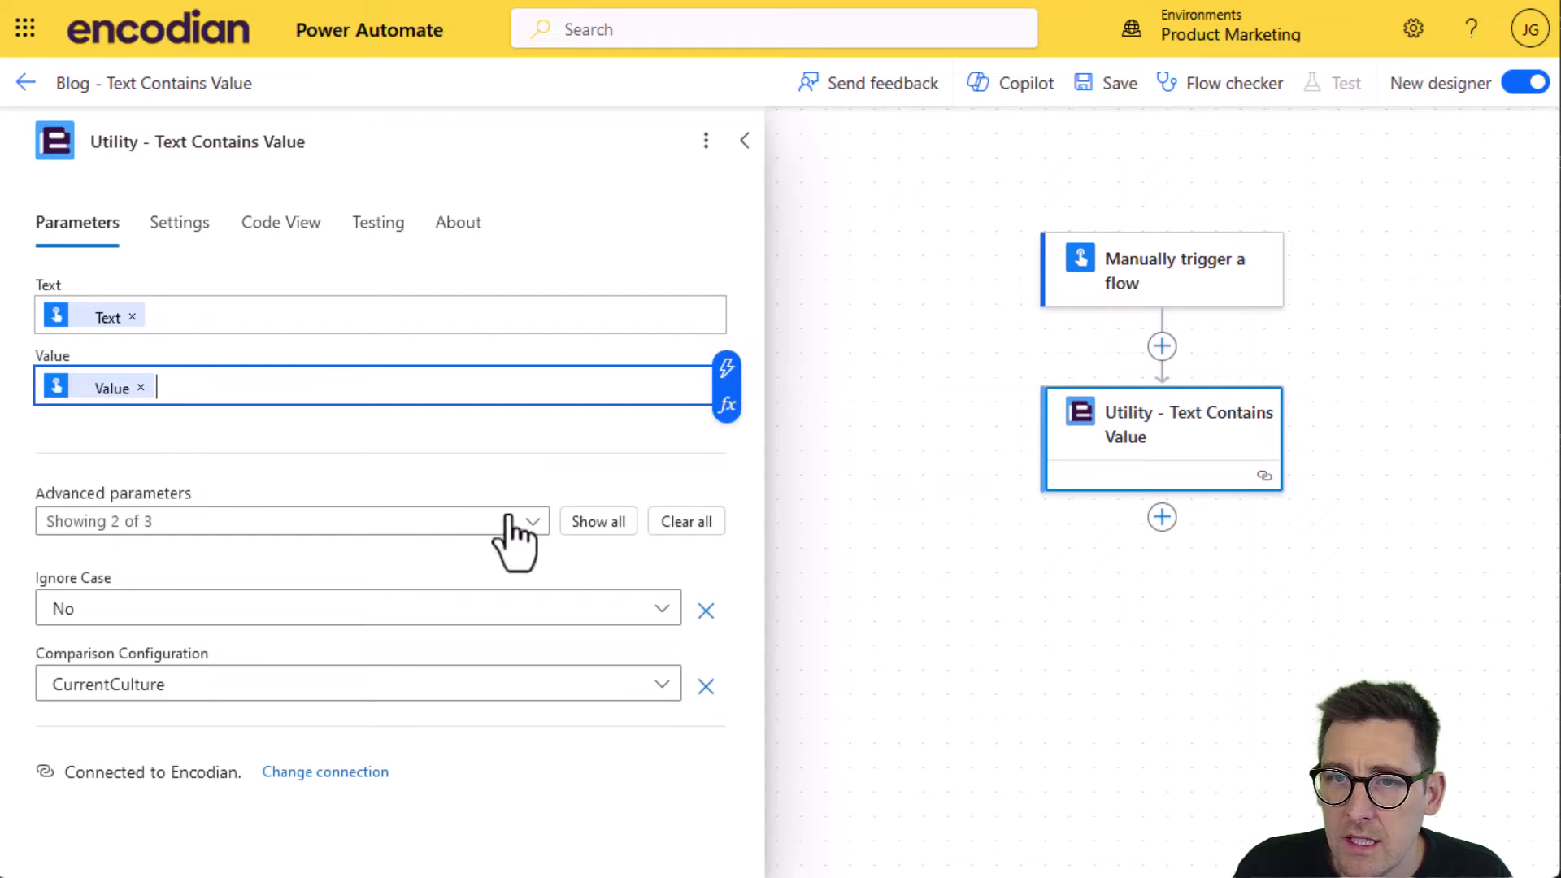
Step: Show all advanced parameters, including Culture Name, keeping Comparison Configuration at CurrentCulture
left_click(606, 528)
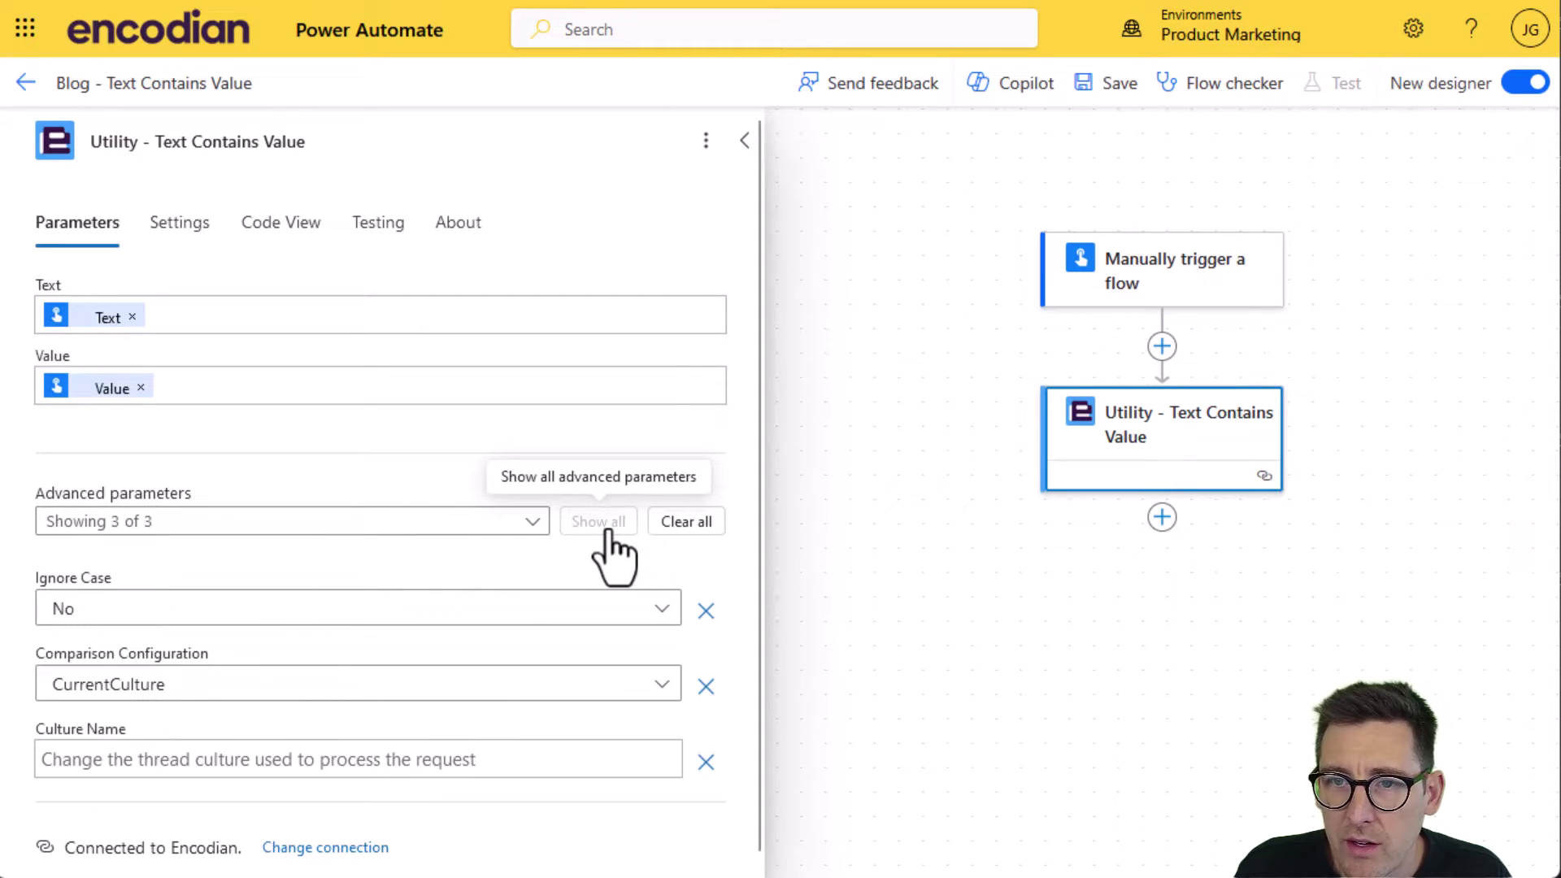
left_click(209, 685)
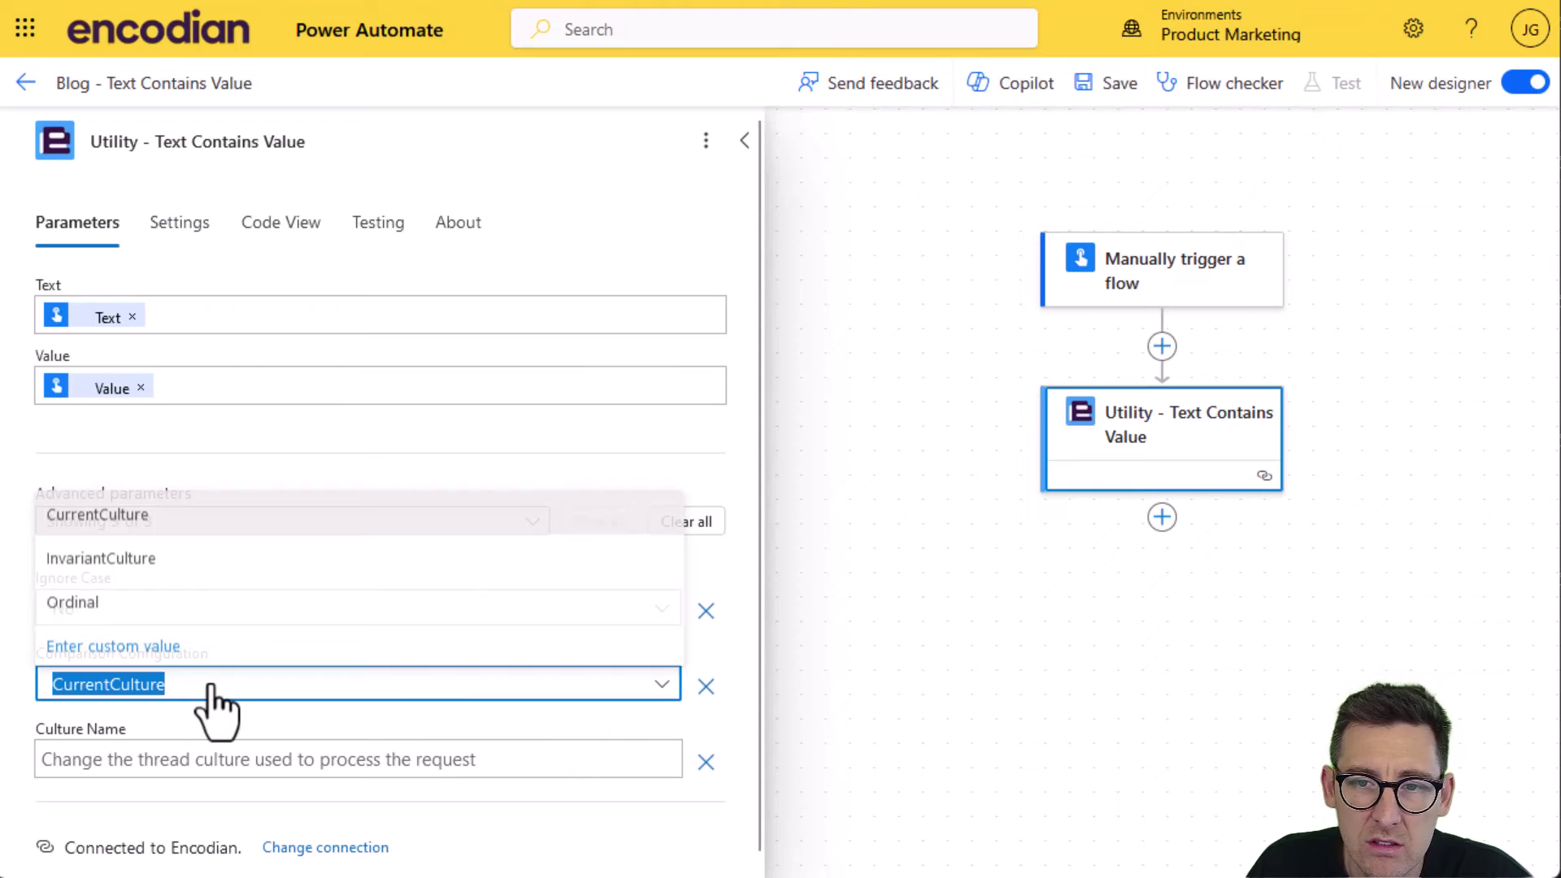
key("Escape")
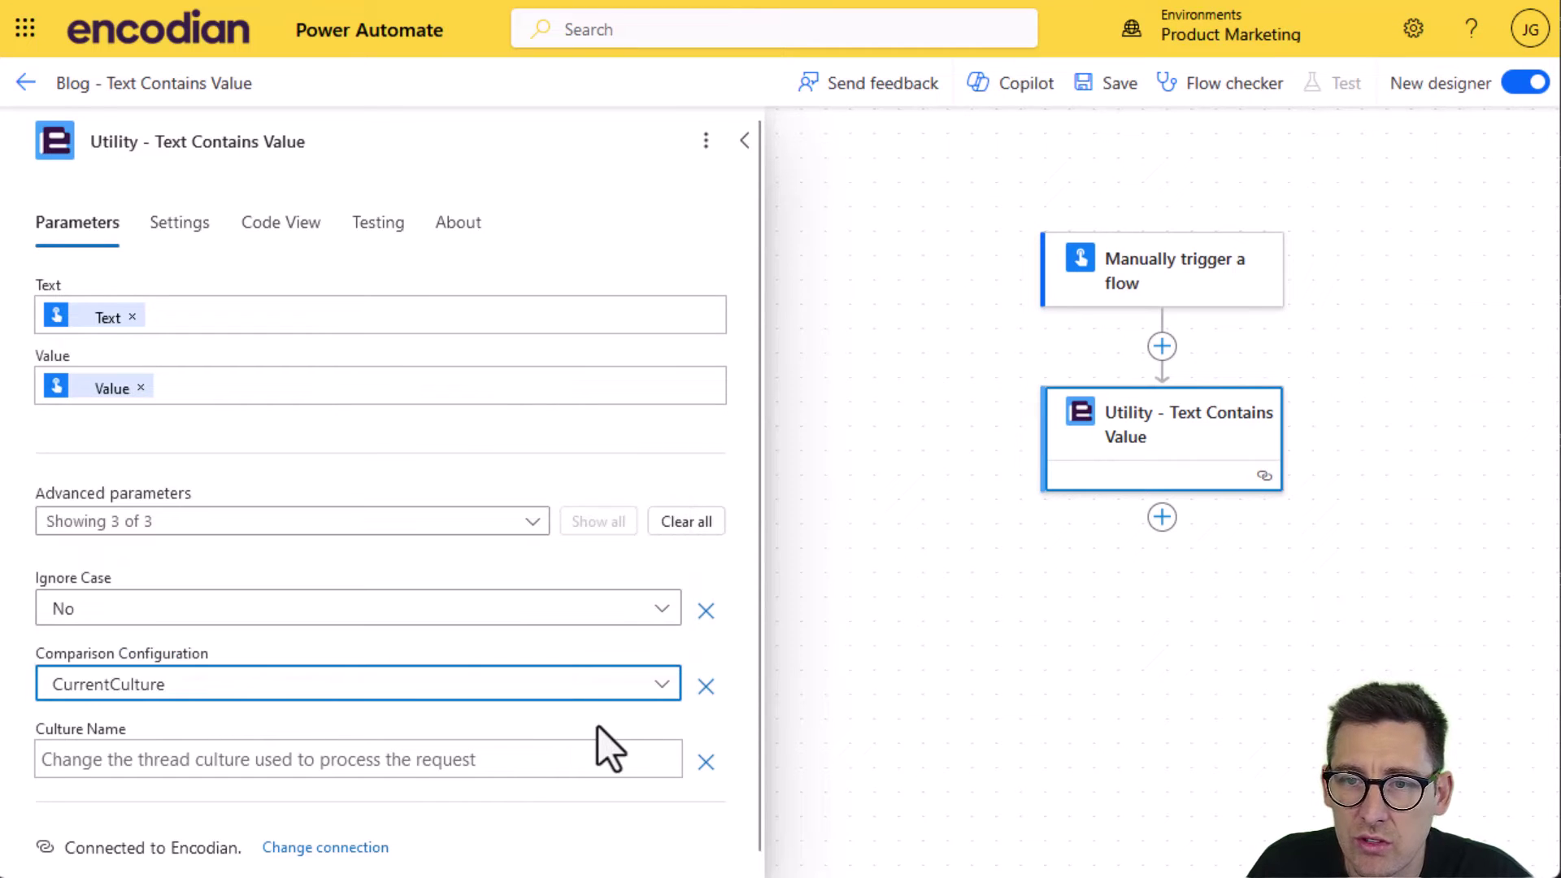
Step: Add a 'Send me an email notification' action after the Text Contains Value step
left_click(1161, 518)
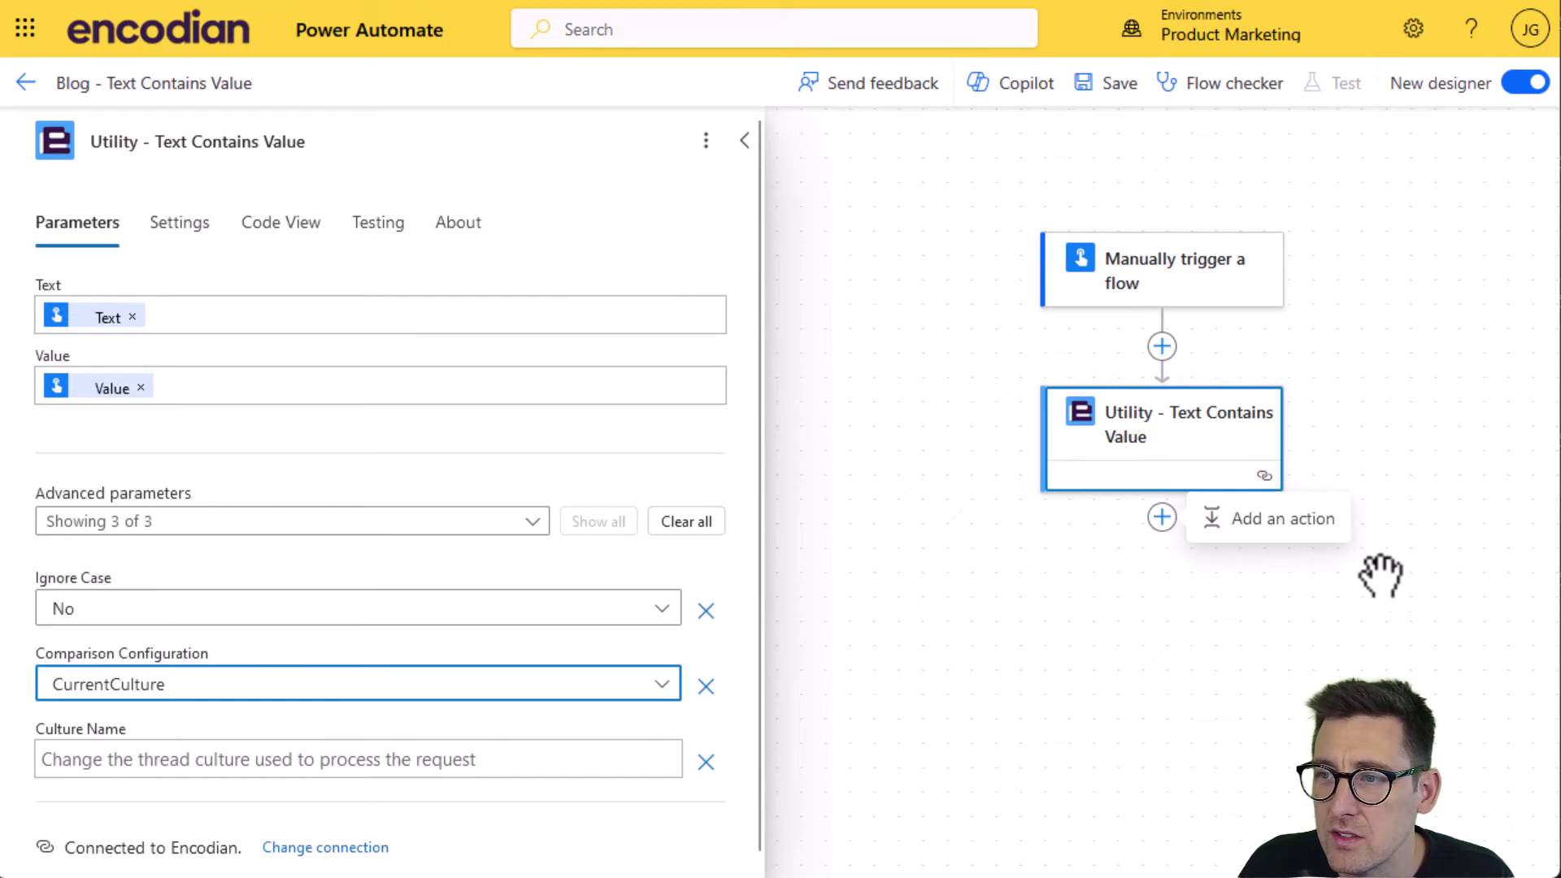
left_click(1288, 520)
type("send email")
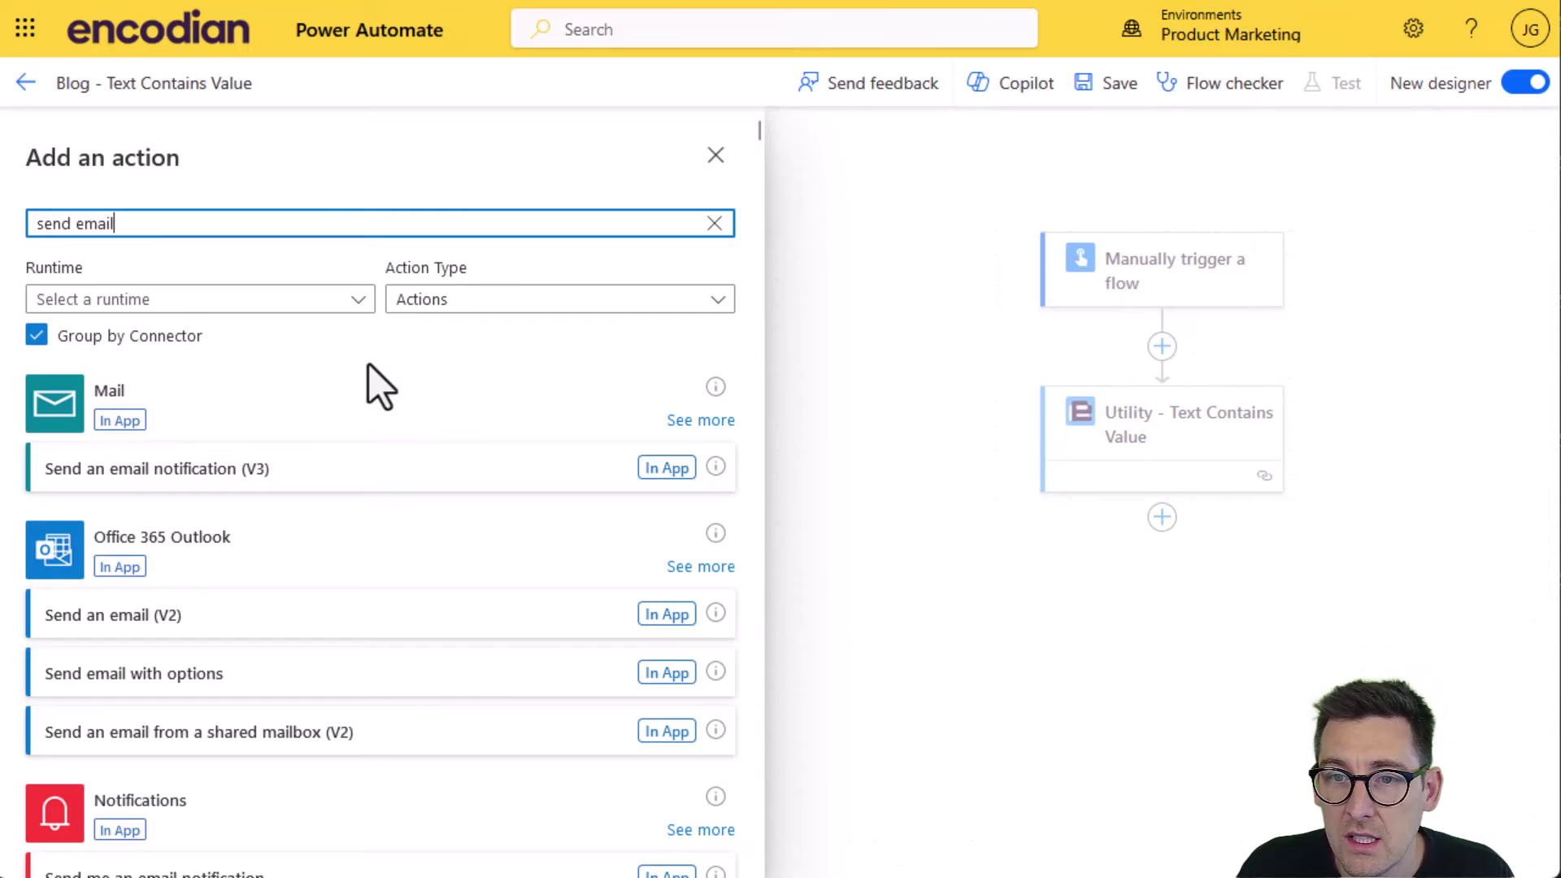
scroll(396, 748, "down", 1)
scroll(396, 748, "down", 3)
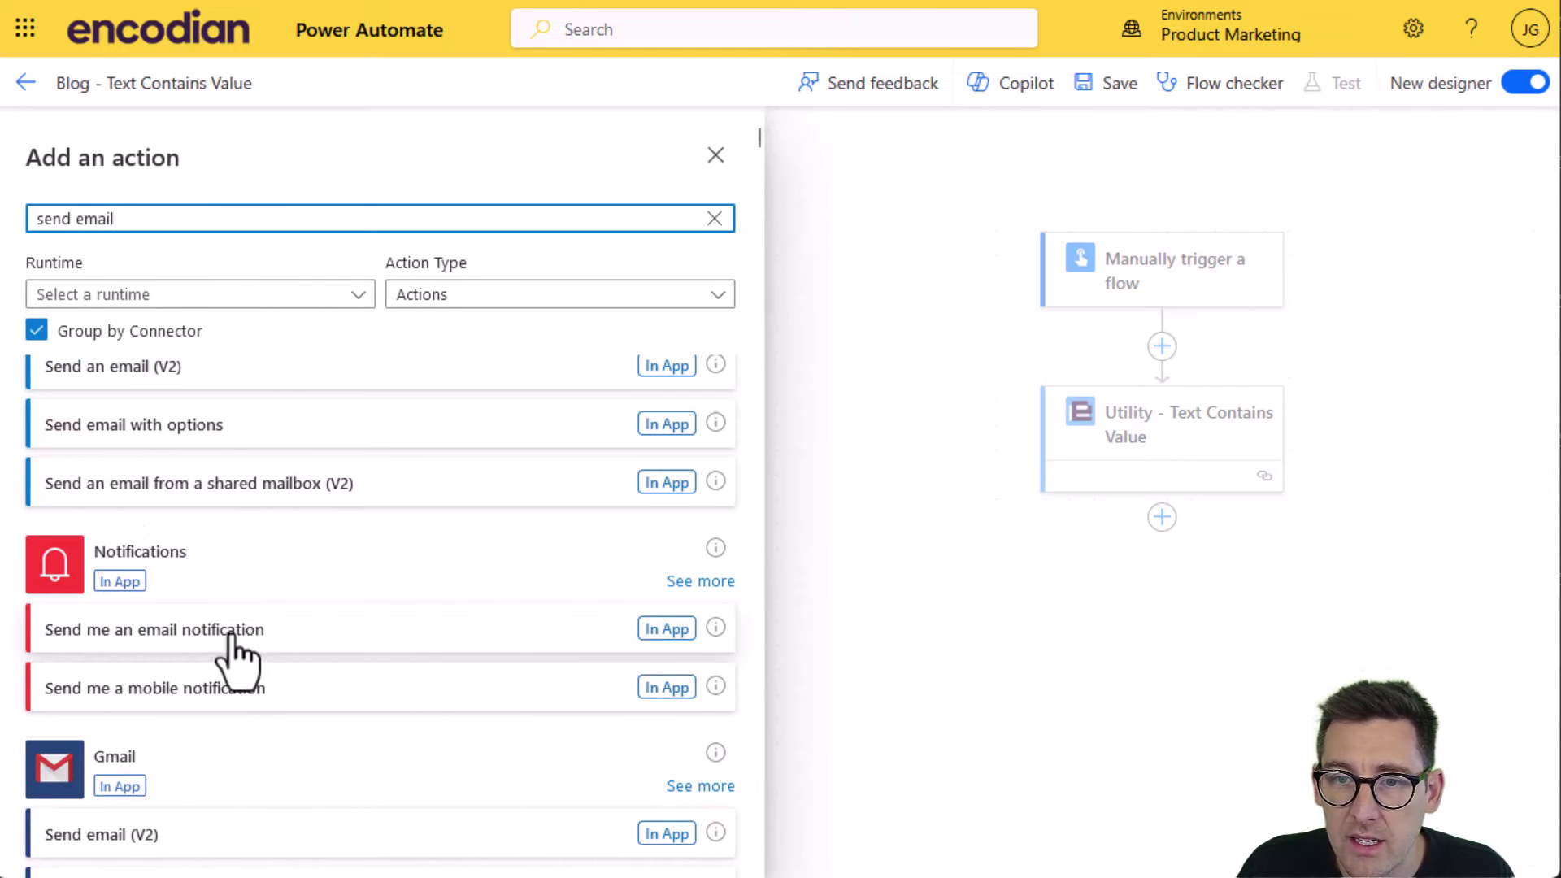
left_click(199, 650)
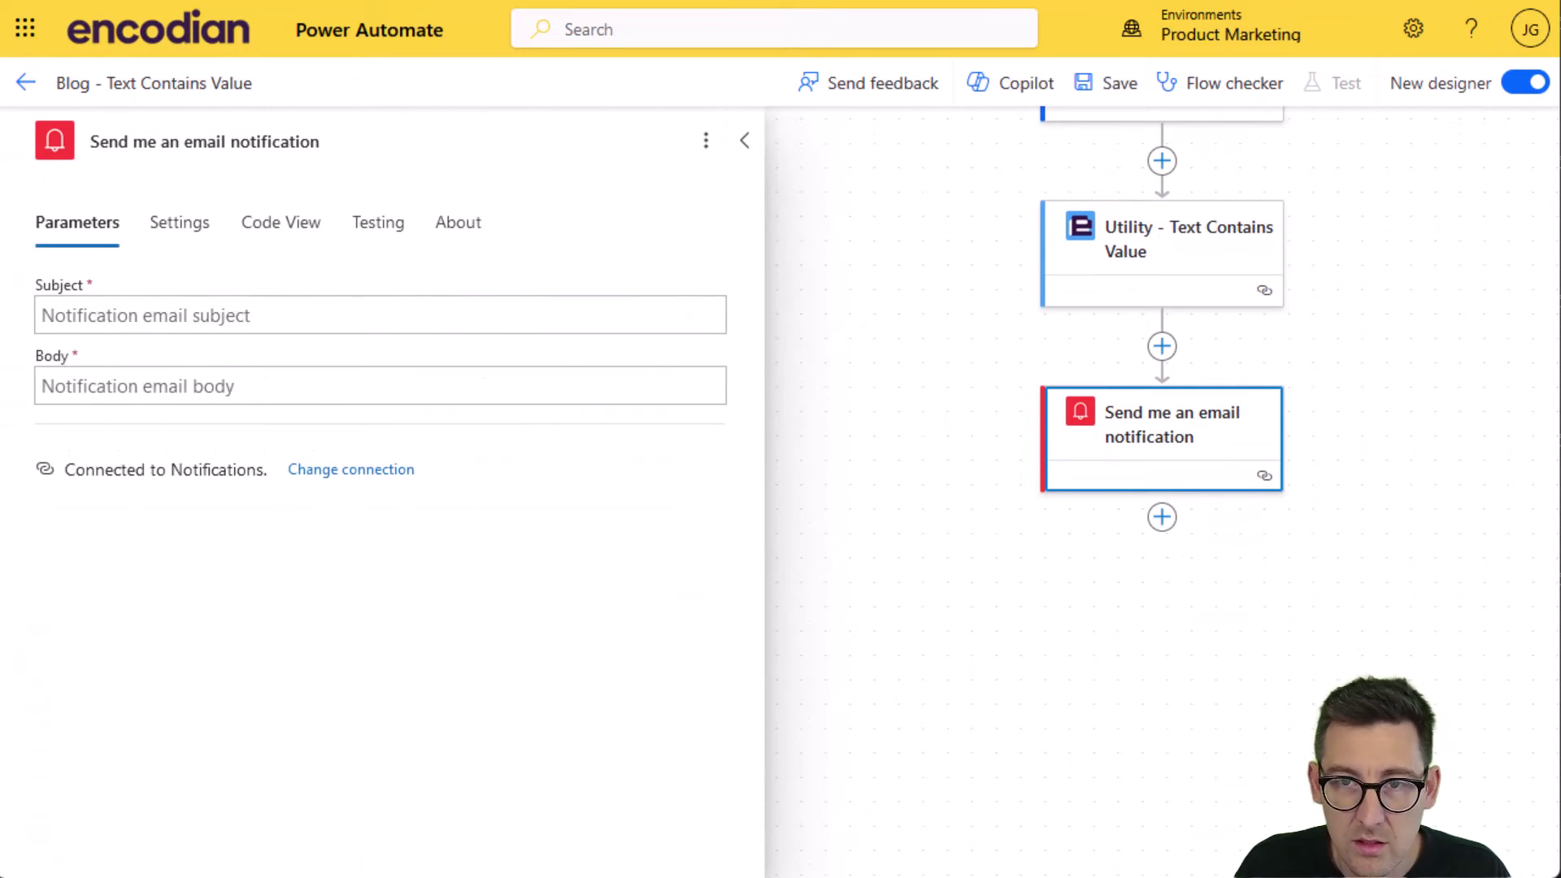
Step: Set the notification subject to 'Text Contains Value Utility'
left_click(394, 317)
type("Text Contains Value UtilityText Contains Value Utility")
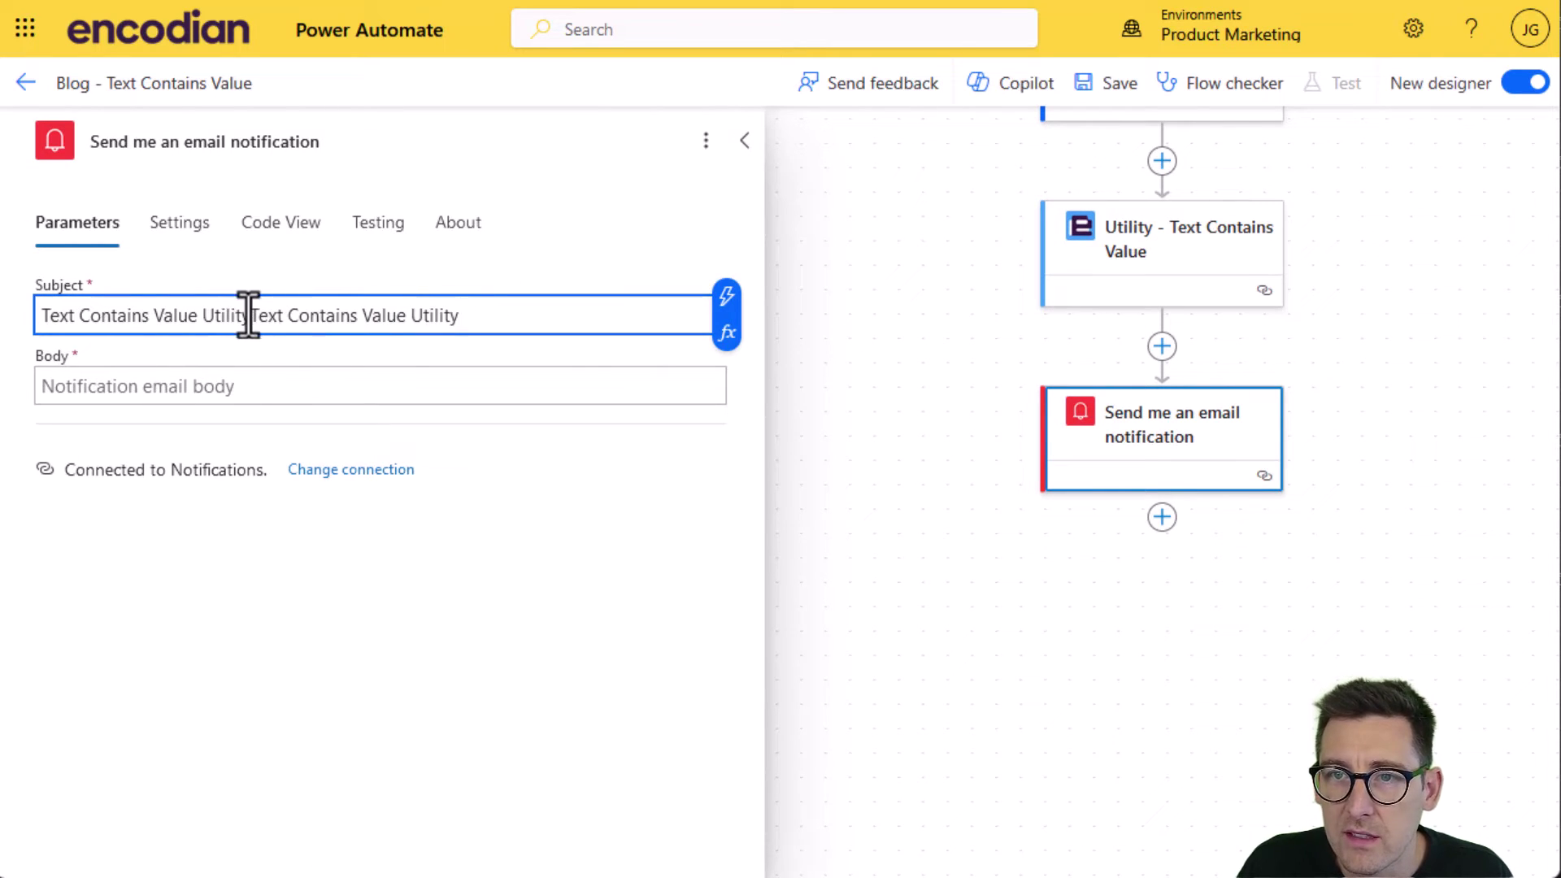
left_click_drag(248, 315, 599, 320)
key("BackSpace")
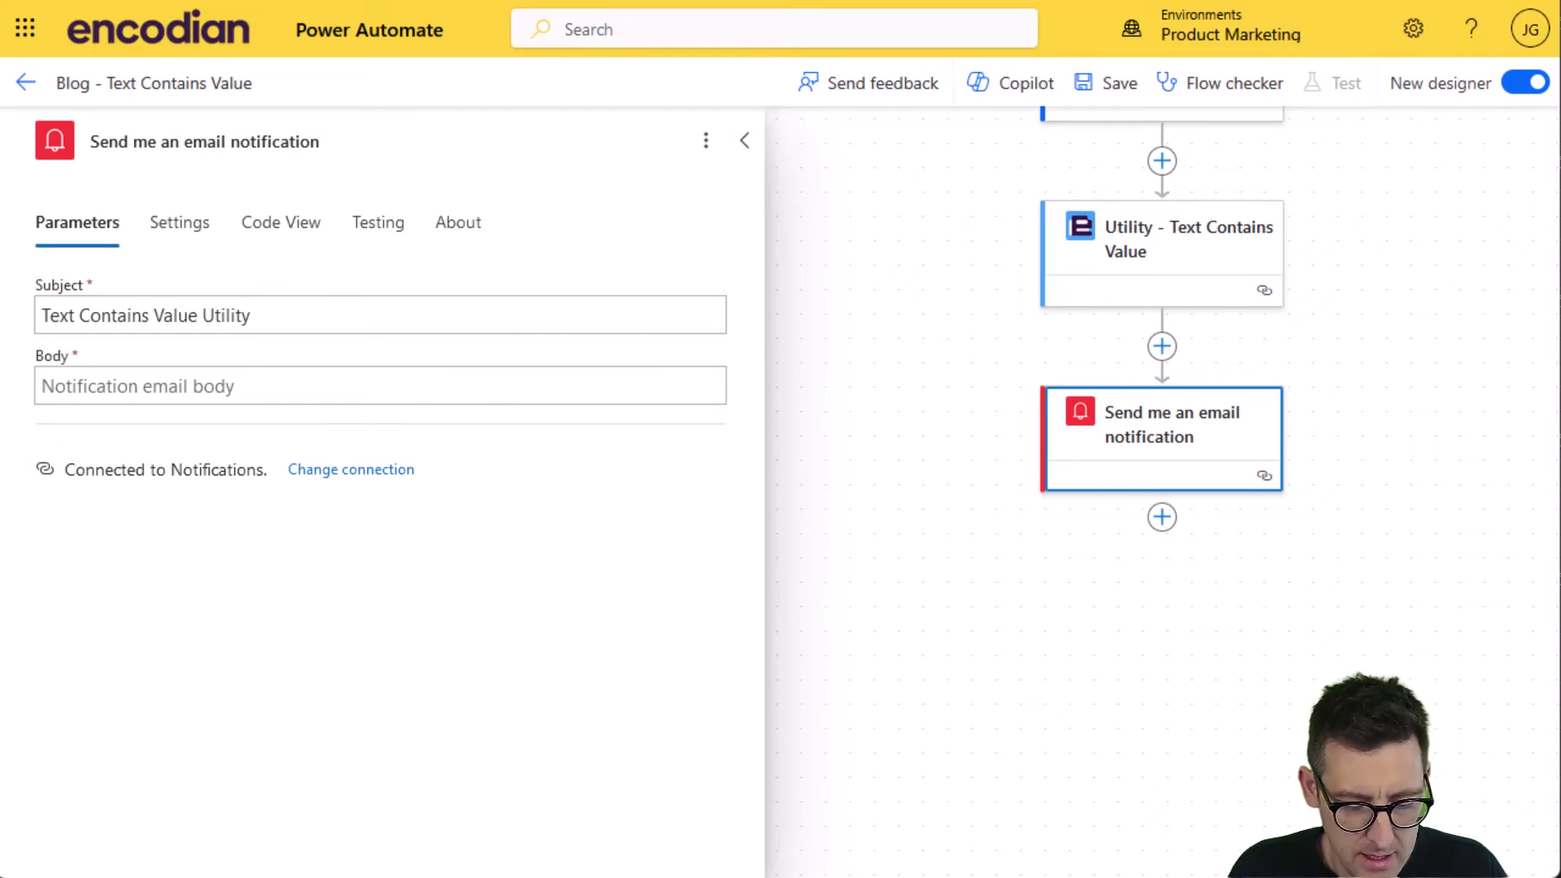
Step: Fill the email body with 'Text contained value:' followed by the check's Result output
left_click(216, 378)
type("Text contained value:Text contained value:")
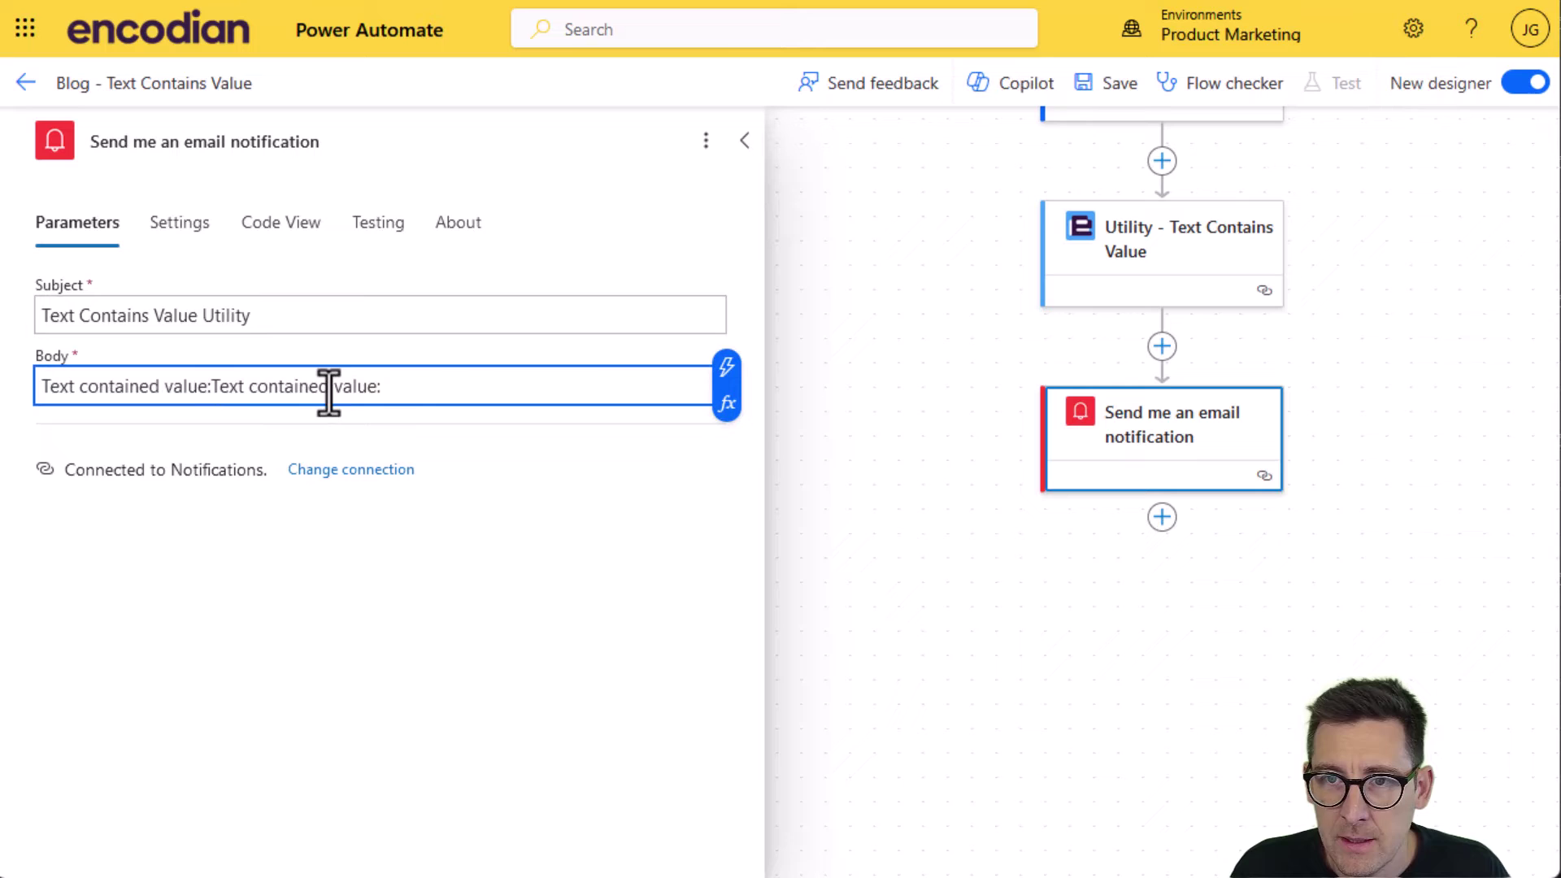
left_click_drag(215, 387, 631, 388)
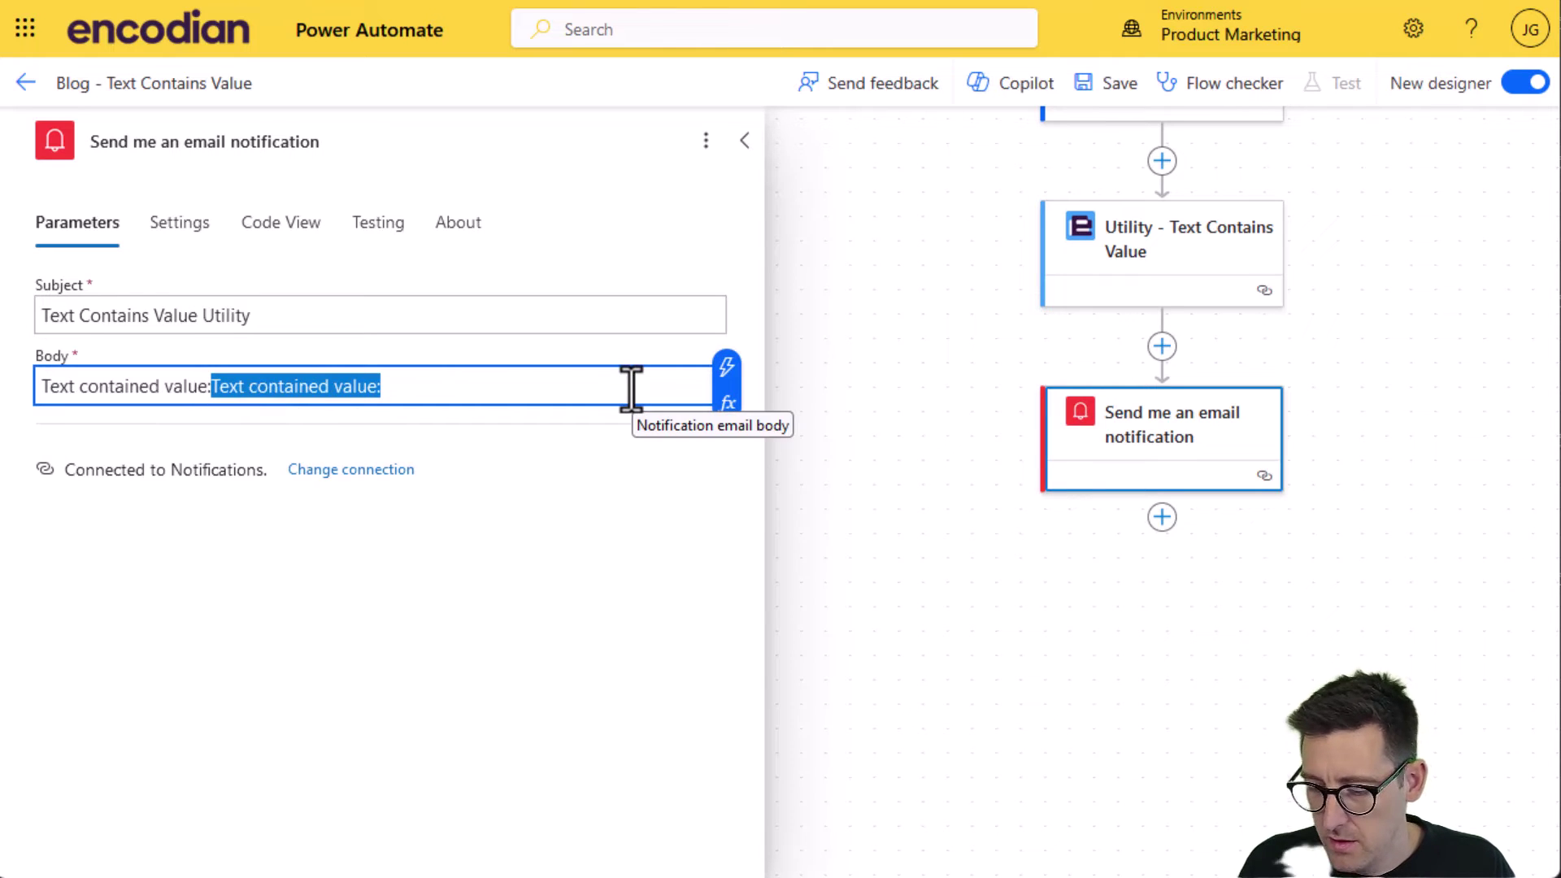
key("BackSpace")
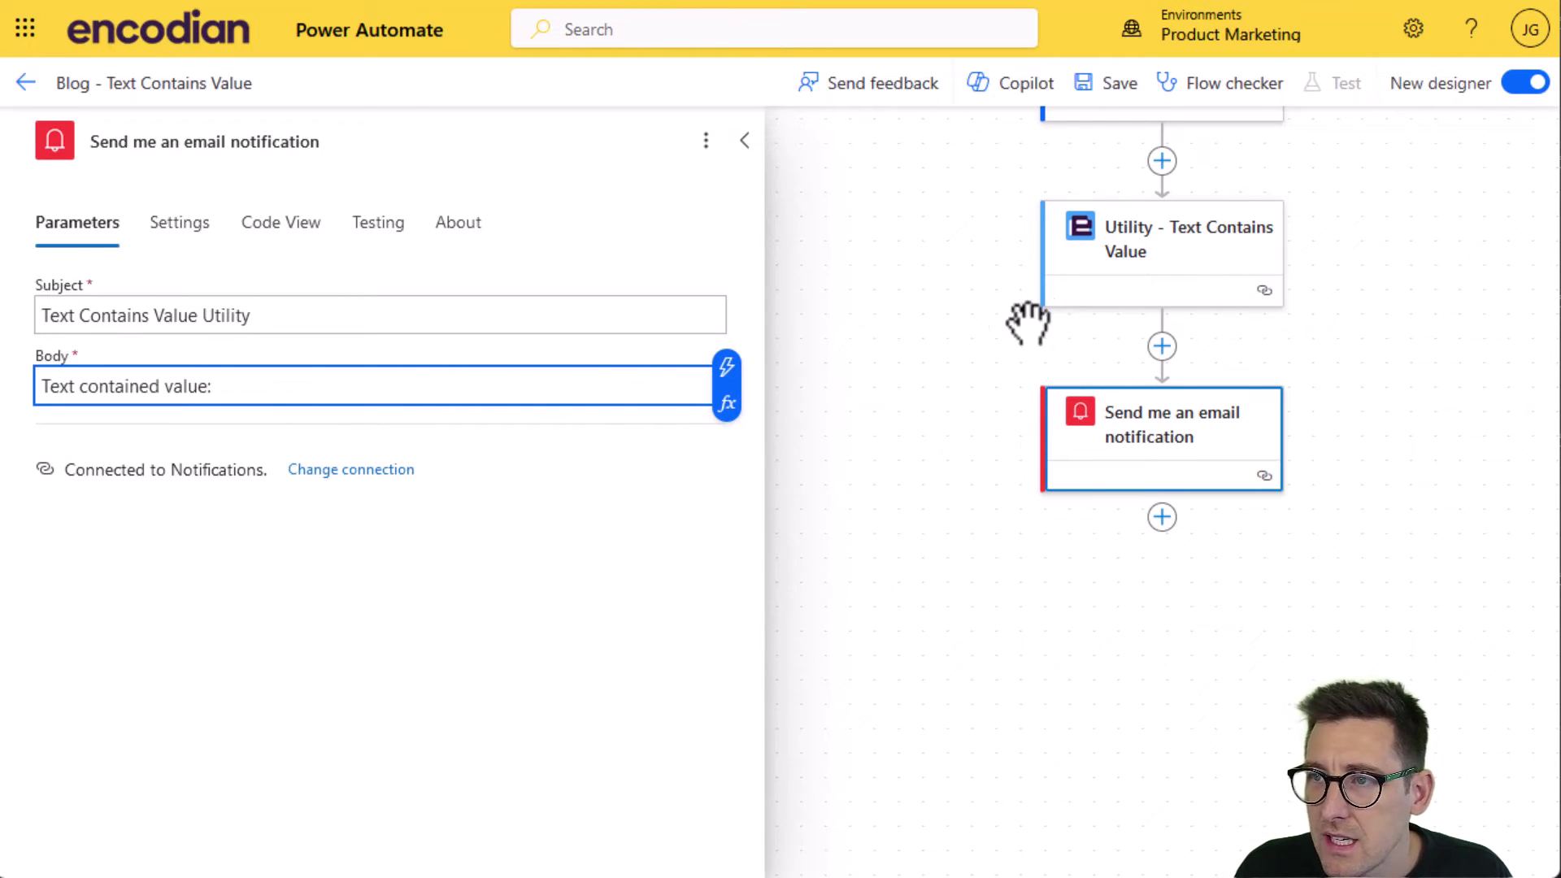
left_click(726, 367)
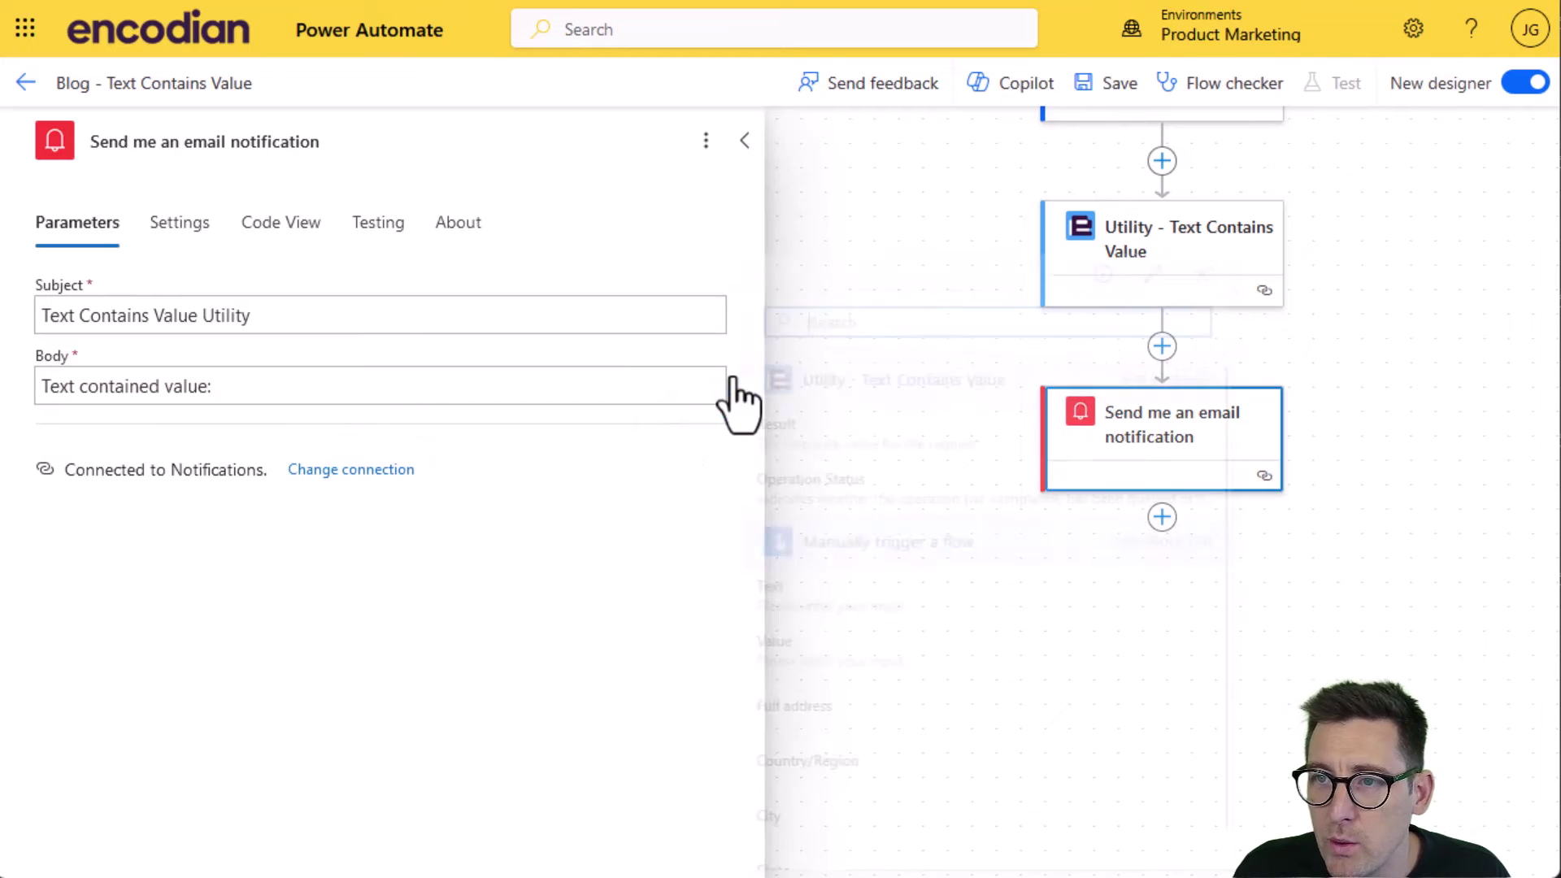
left_click(829, 442)
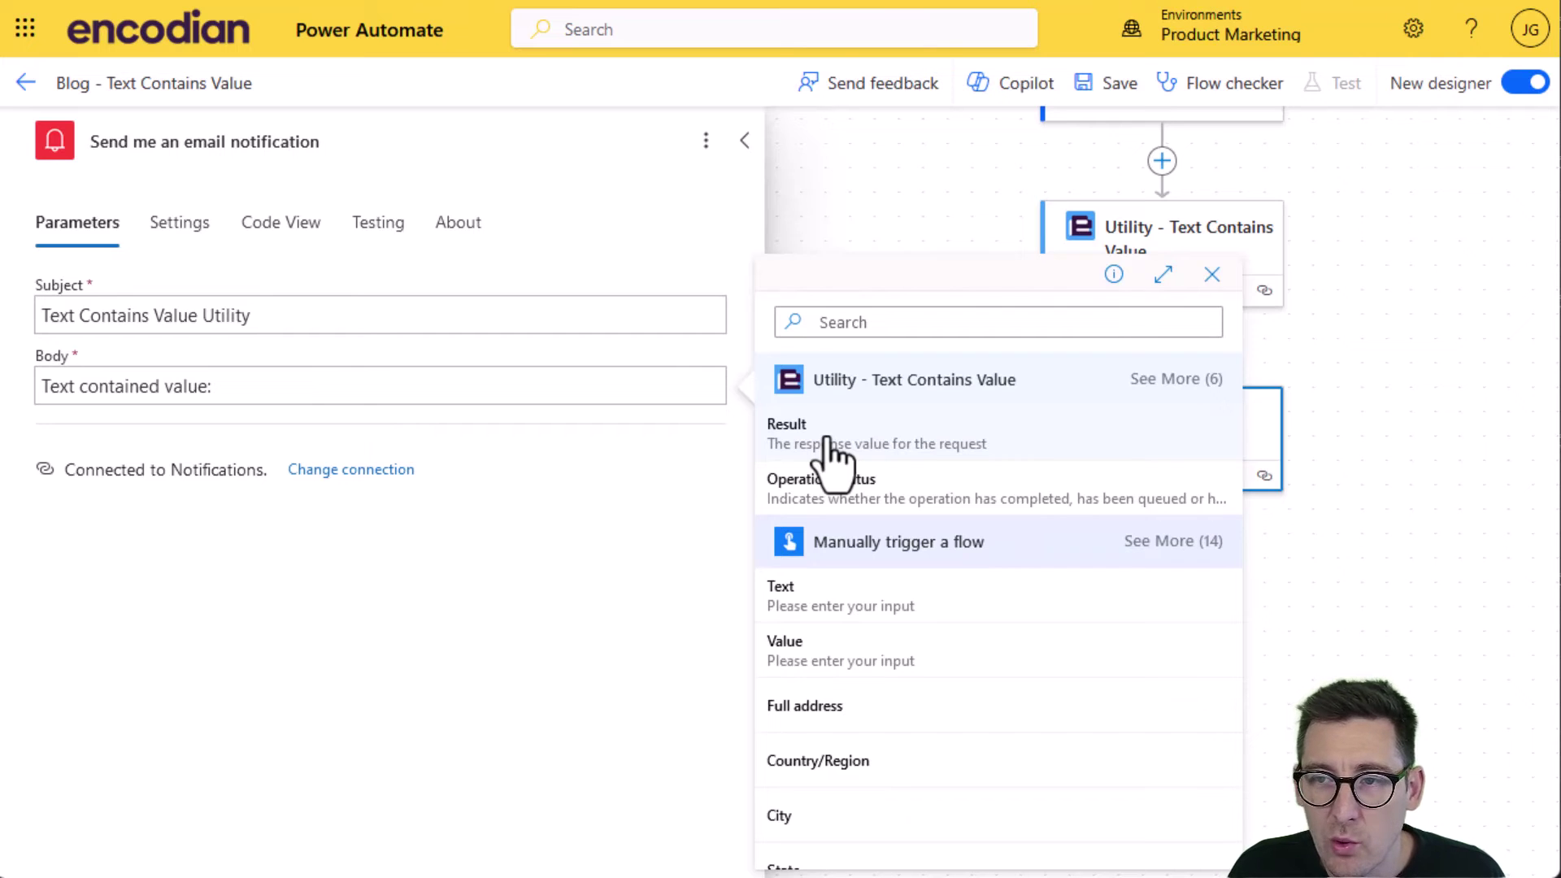
left_click(828, 443)
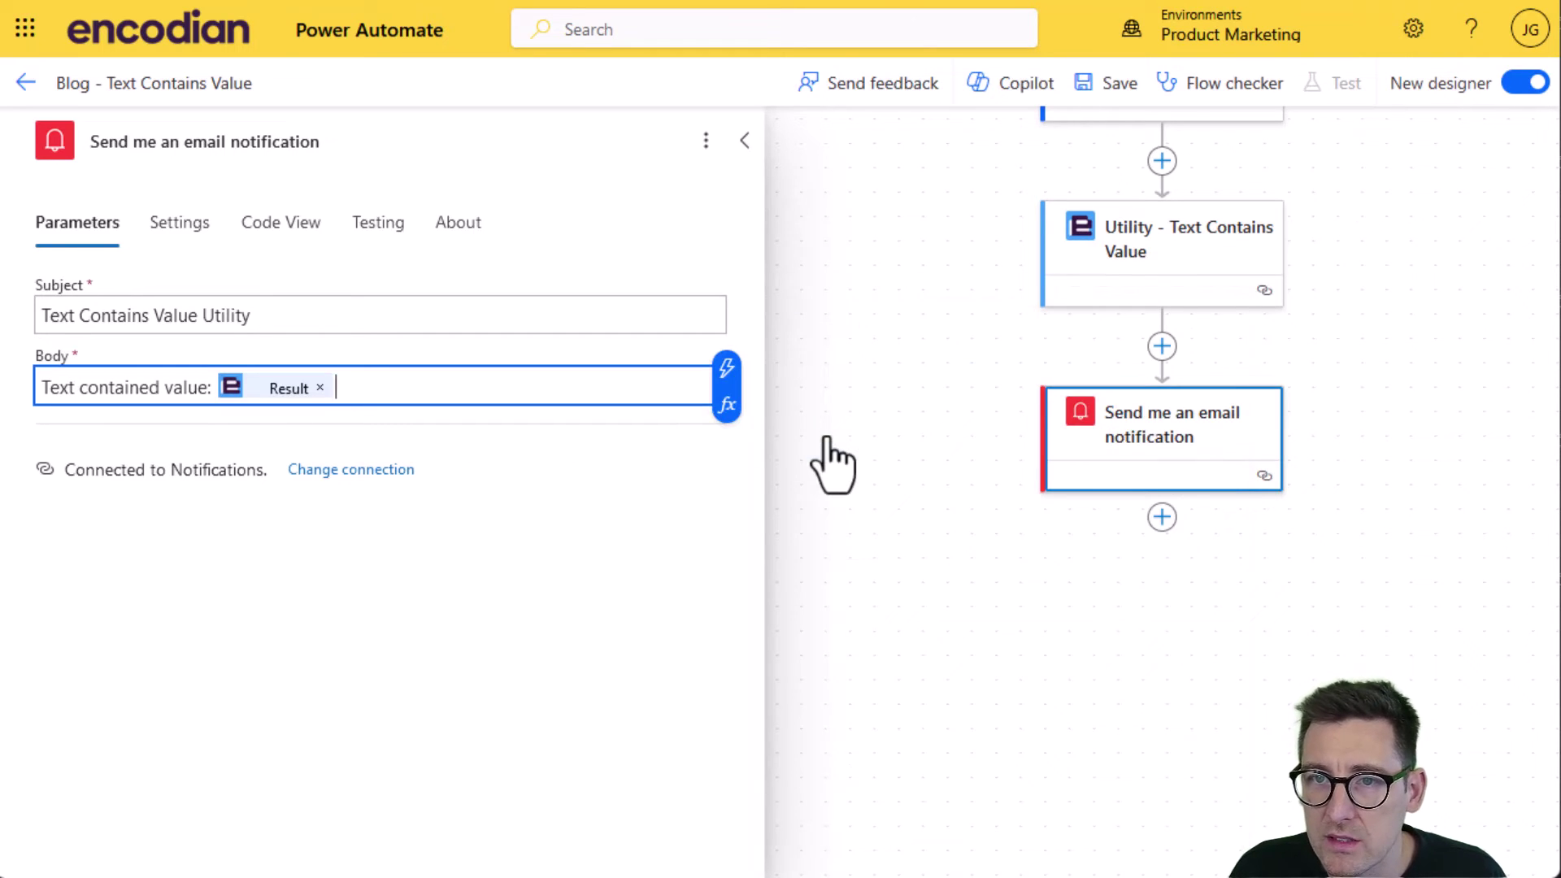
left_click(301, 601)
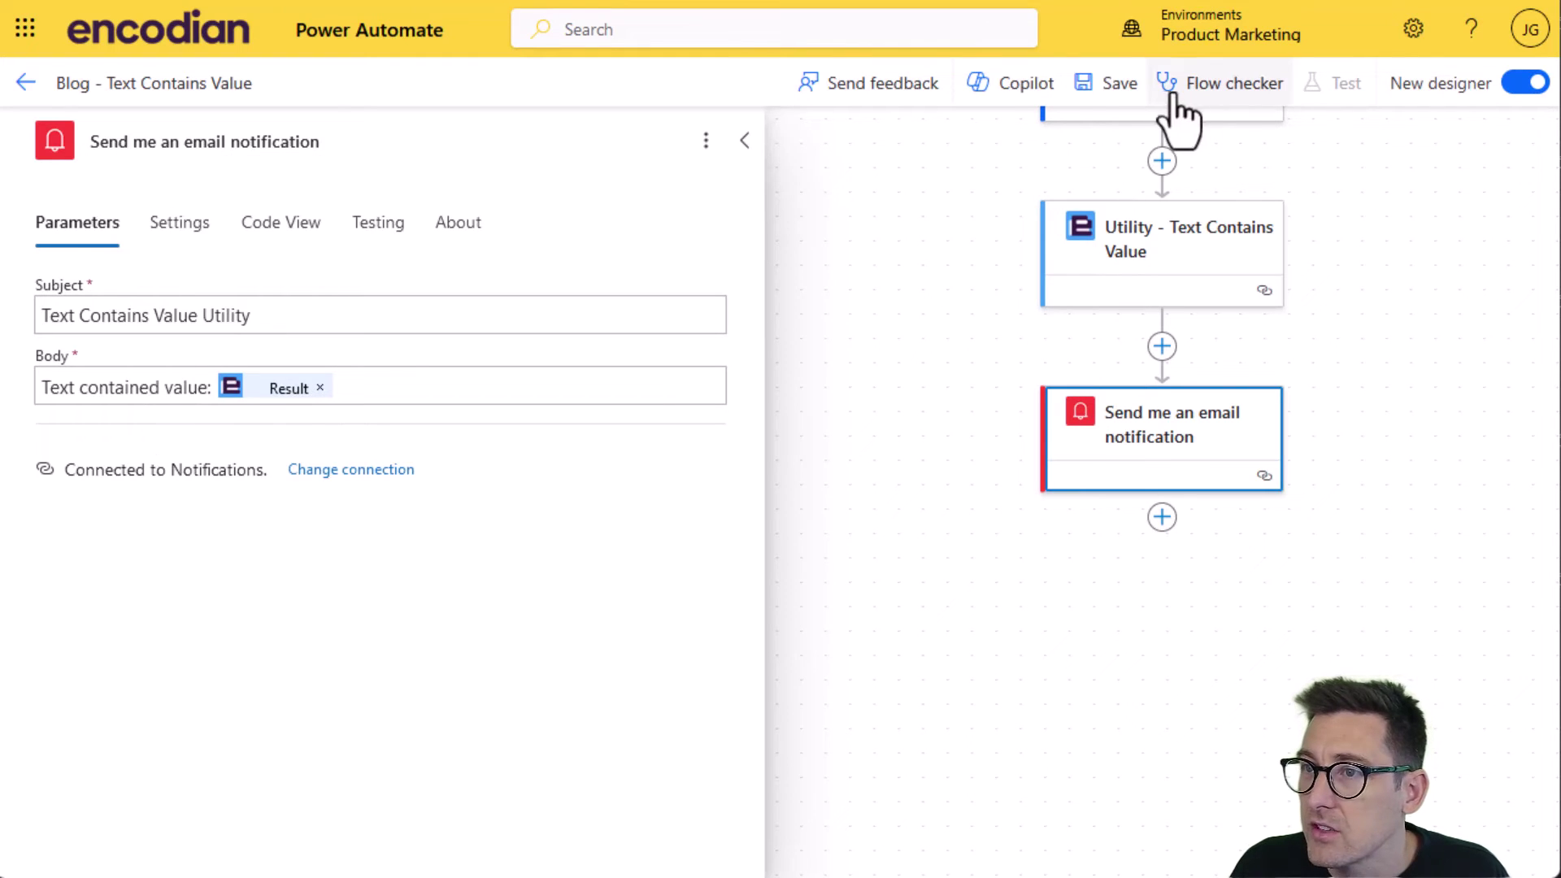
Step: Save the flow and start a manual test
left_click(1091, 113)
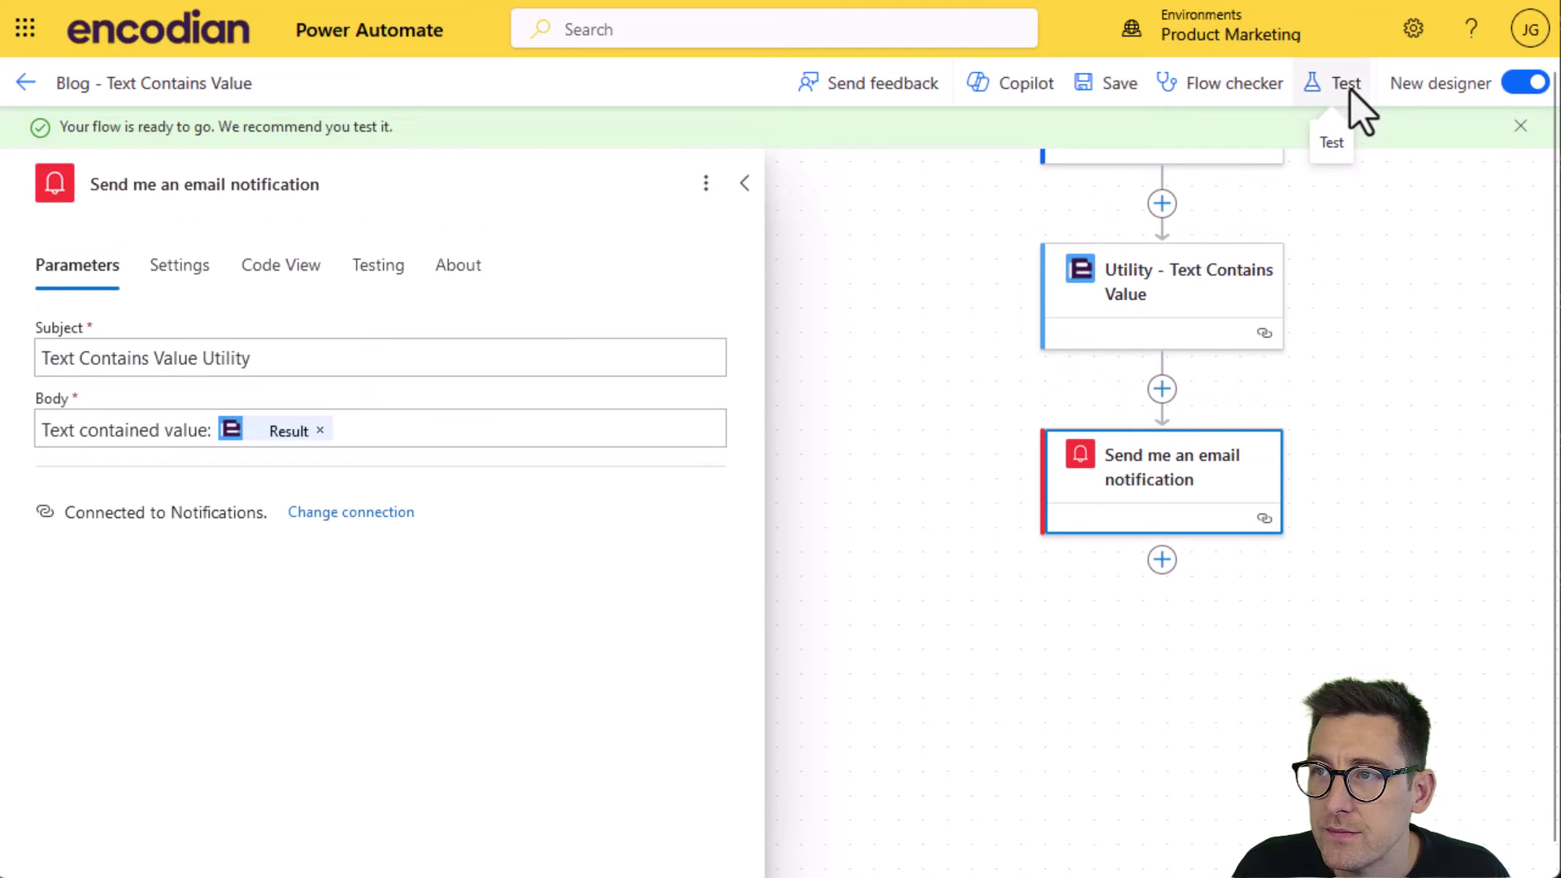
left_click(1348, 84)
left_click(1142, 156)
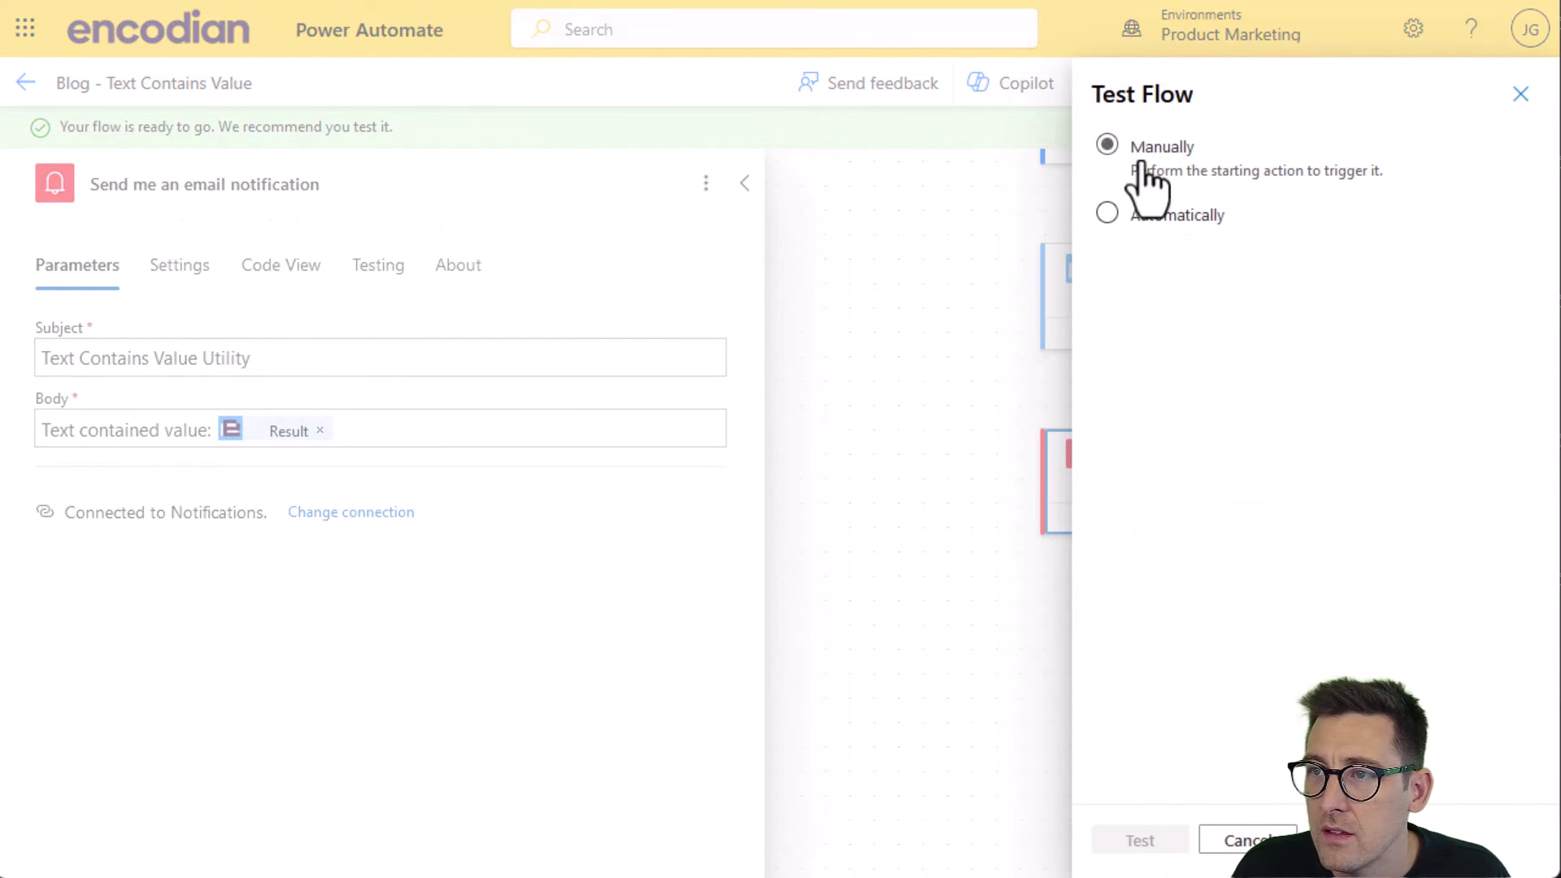
left_click(1164, 827)
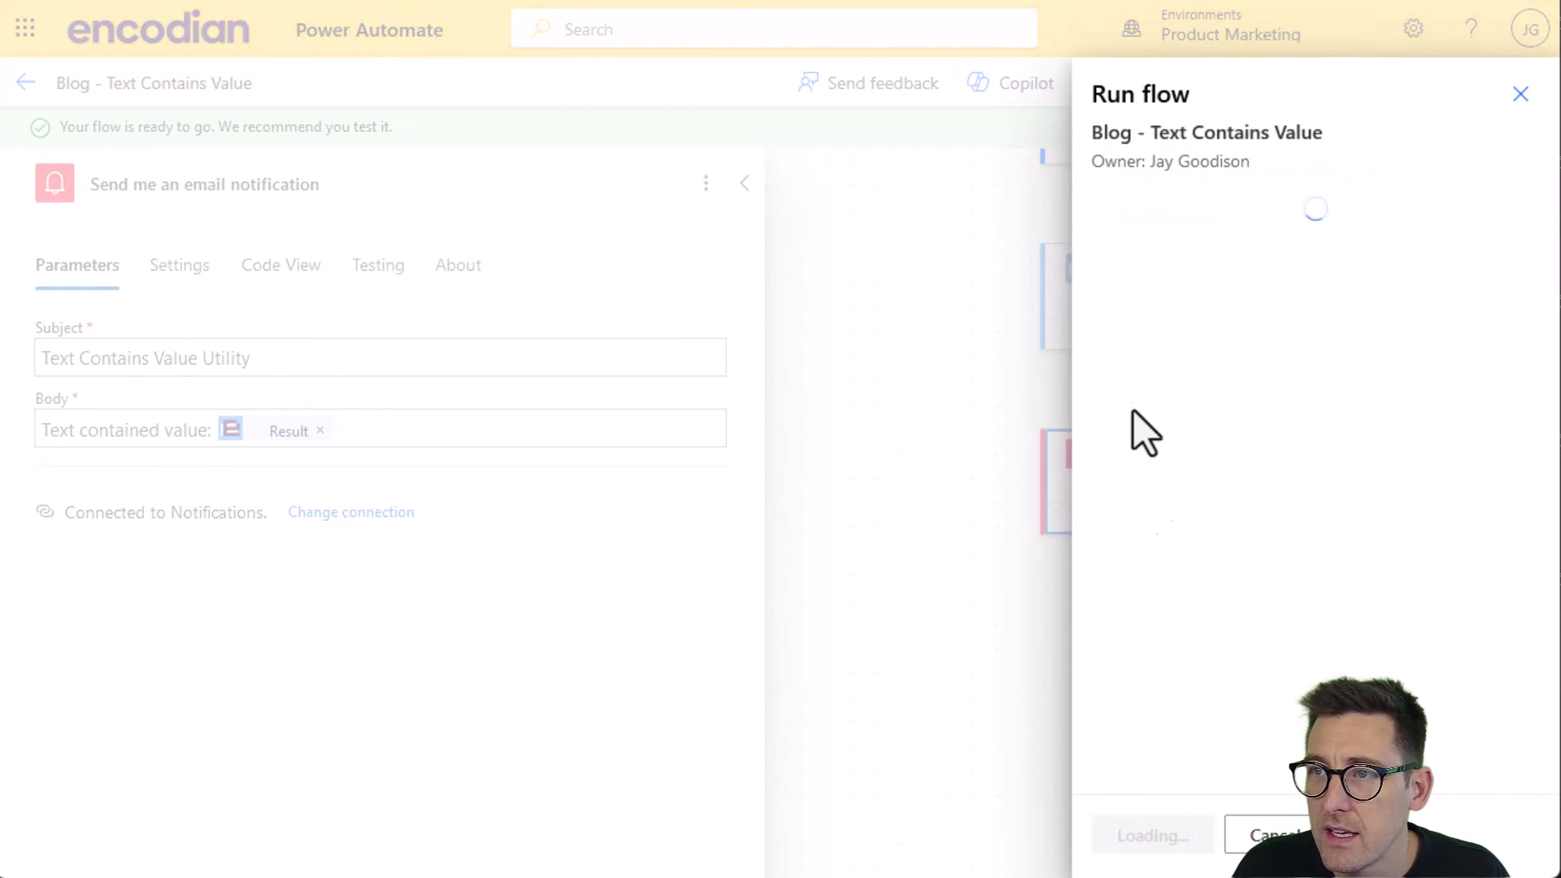
Step: Run the test with the lorem ipsum paragraph as Text and 'eiusmod tempor incididunt' as Value
type("Lorem ipsum dolor sit amet, consectetur adipiscing elit, sed do eiusmod tempor incididunt ut labore et dolore magna aliqua. Ut enim ad minim veniam, quis nostrud exercitation ullamco laboris nisi ut aliquip ex ea commodo consequat. Duis aute irure dolor in reprehenderit in voluptate velit esse cillum dolore eu fugiat nulla pariatur. Excepteur sint occaecat cupidatat non proident, sunt in culpa qui officia deserunt mollit anim id est laborum.")
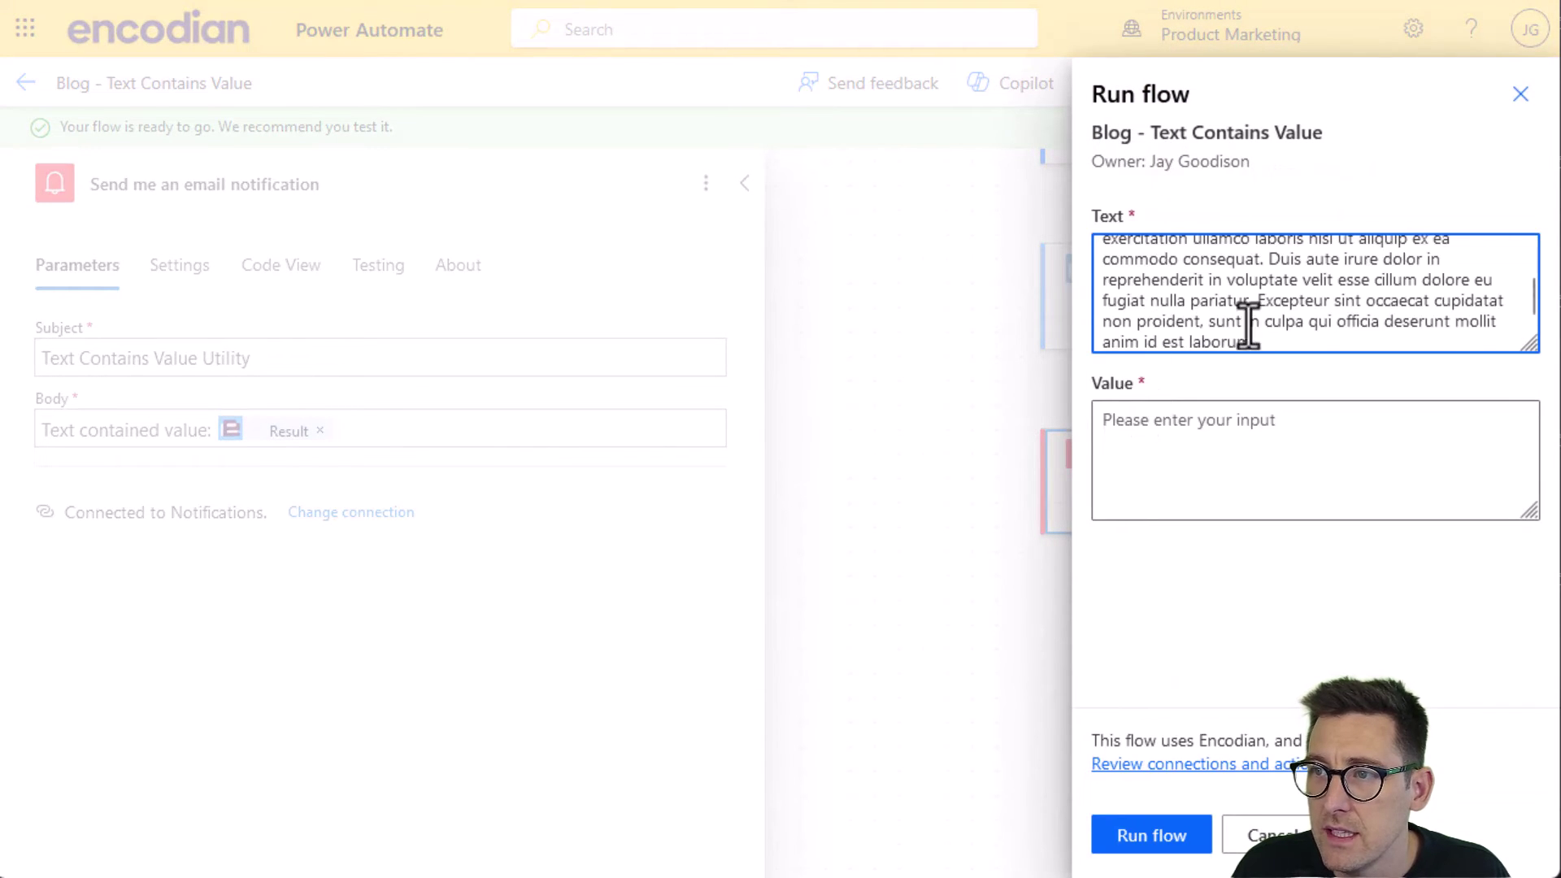
left_click_drag(1265, 347, 1040, 208)
left_click(1211, 273)
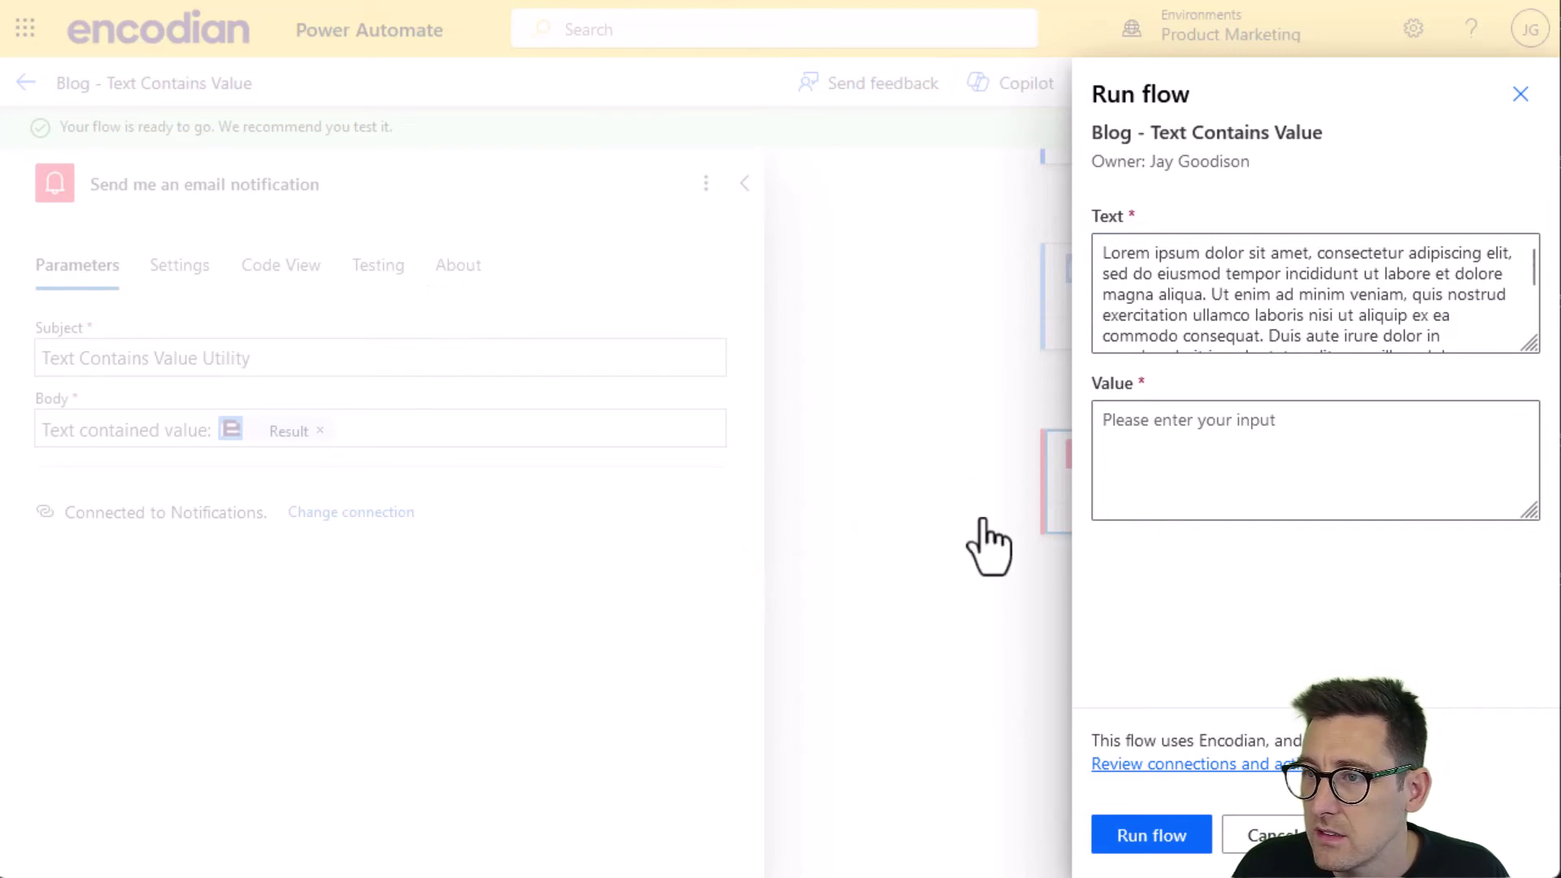
left_click(1150, 456)
type("eiusmod tempor incididunt")
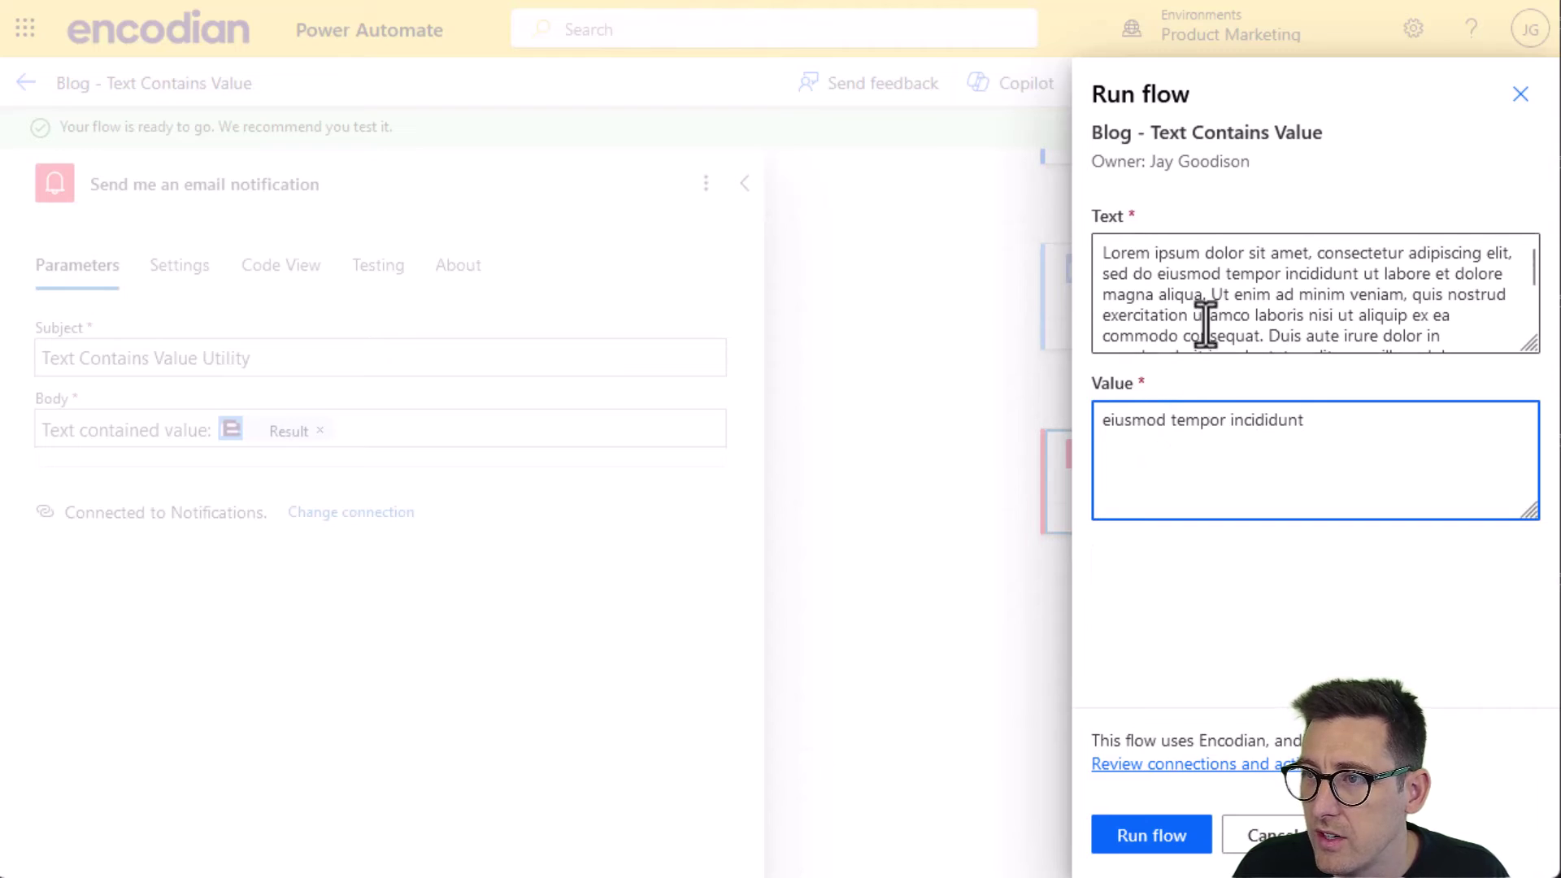
left_click(1158, 274)
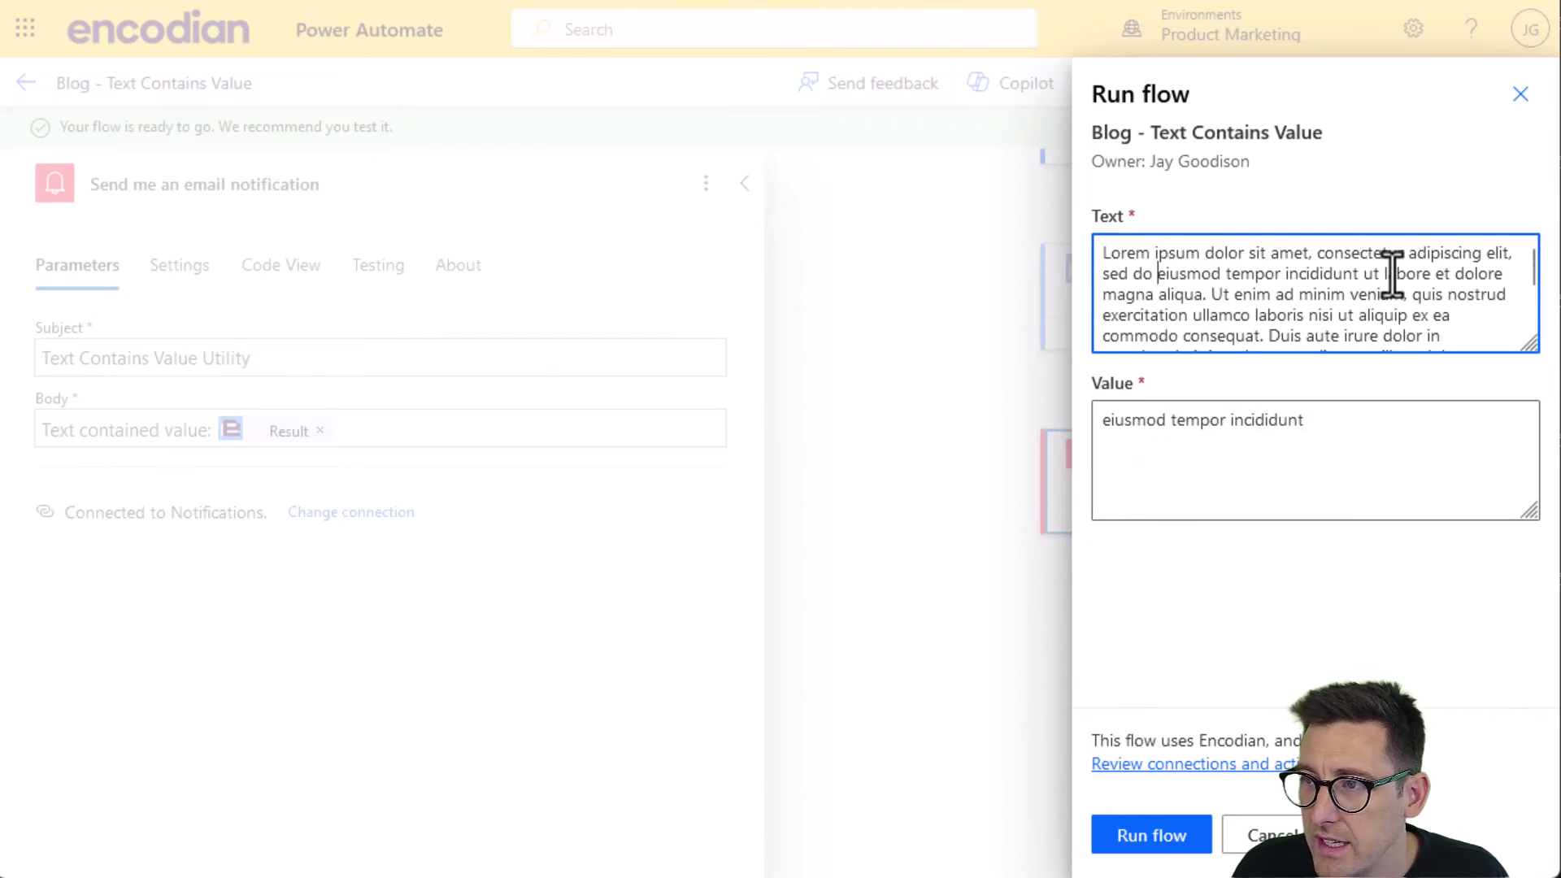
left_click_drag(1364, 273, 1158, 273)
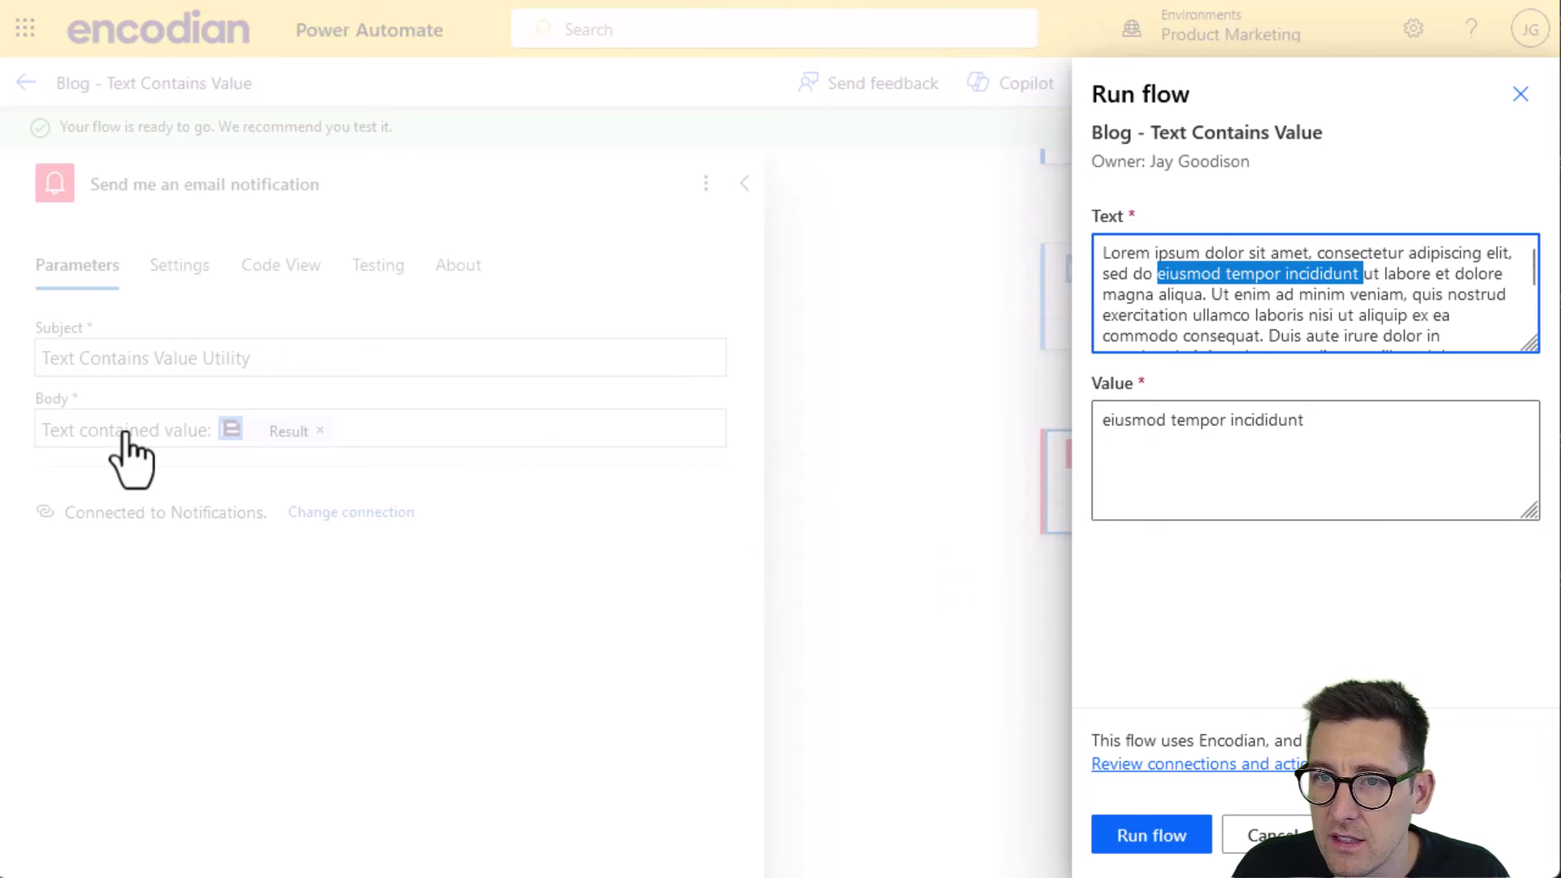
left_click(1366, 503)
left_click(1177, 834)
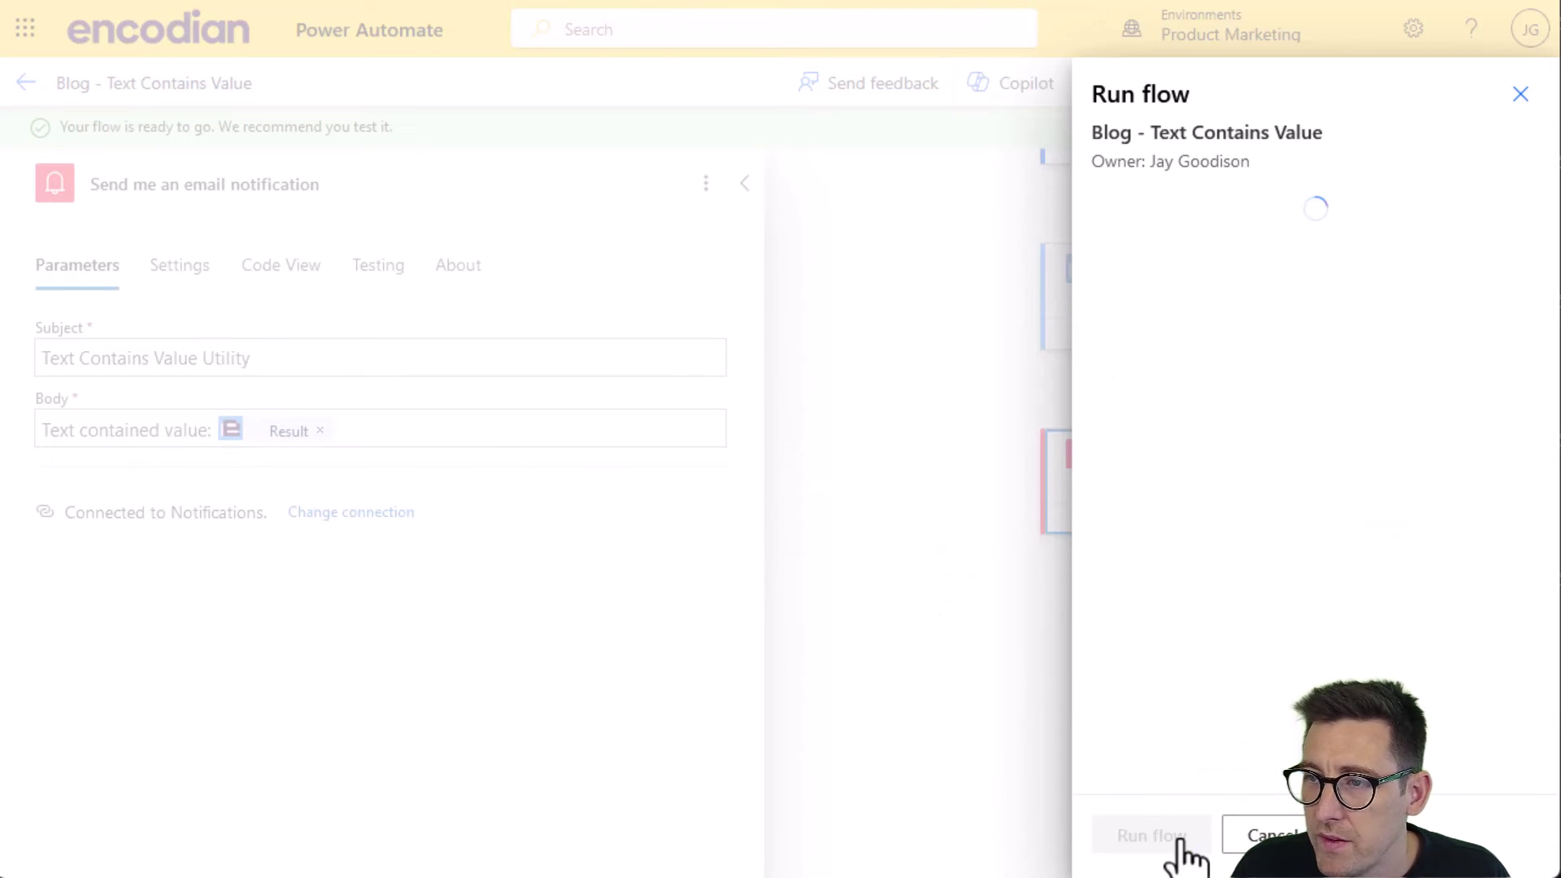
left_click(1176, 835)
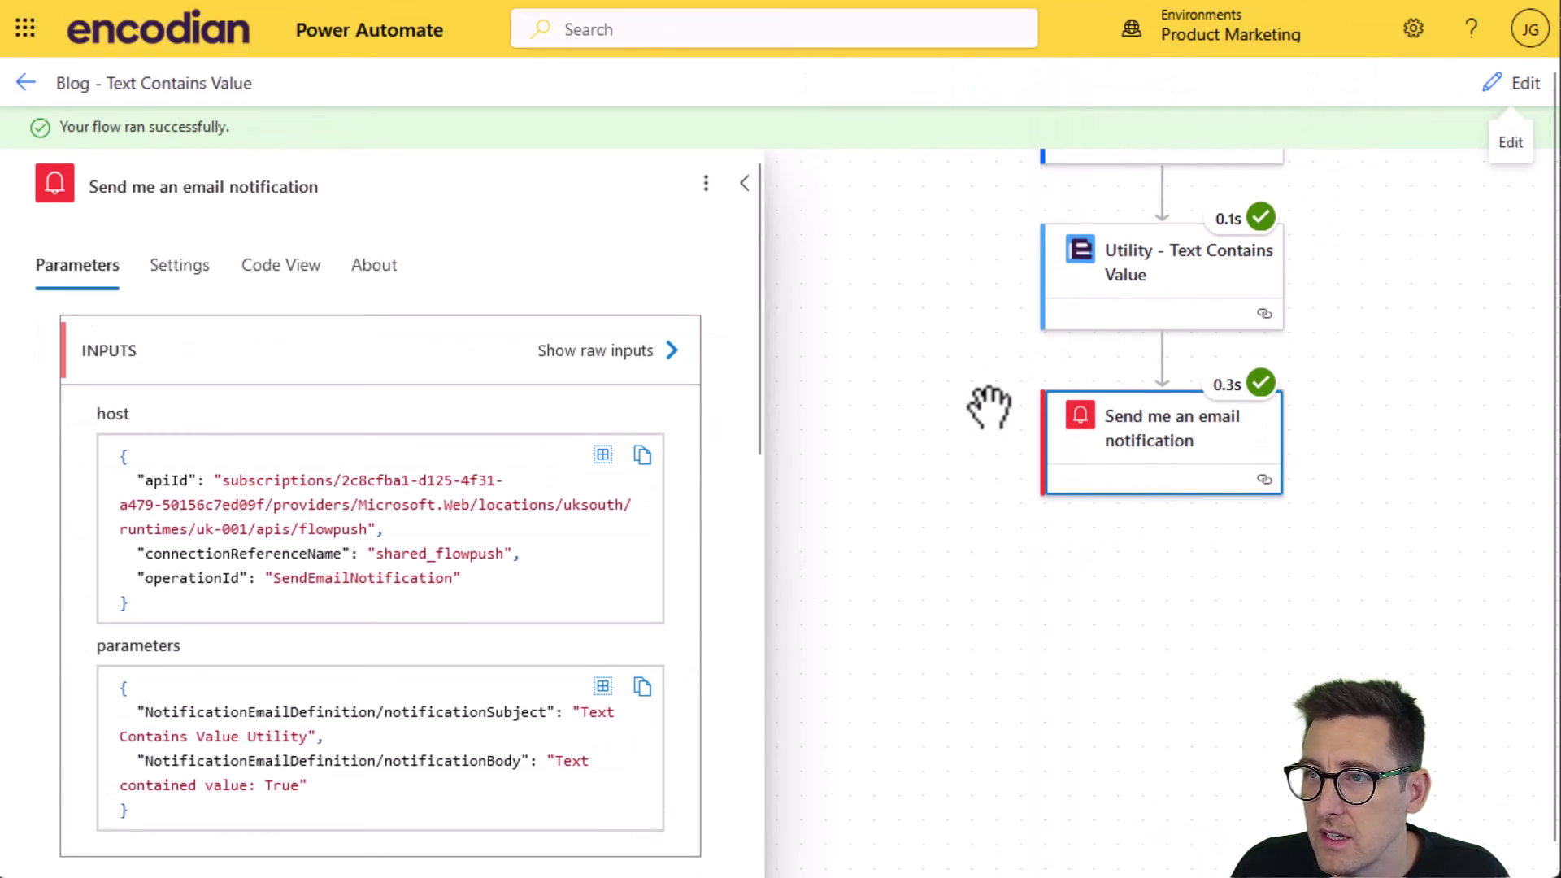
Step: Confirm the email notification's sent body in the run view ends with True
scroll(979, 414, "up", 2)
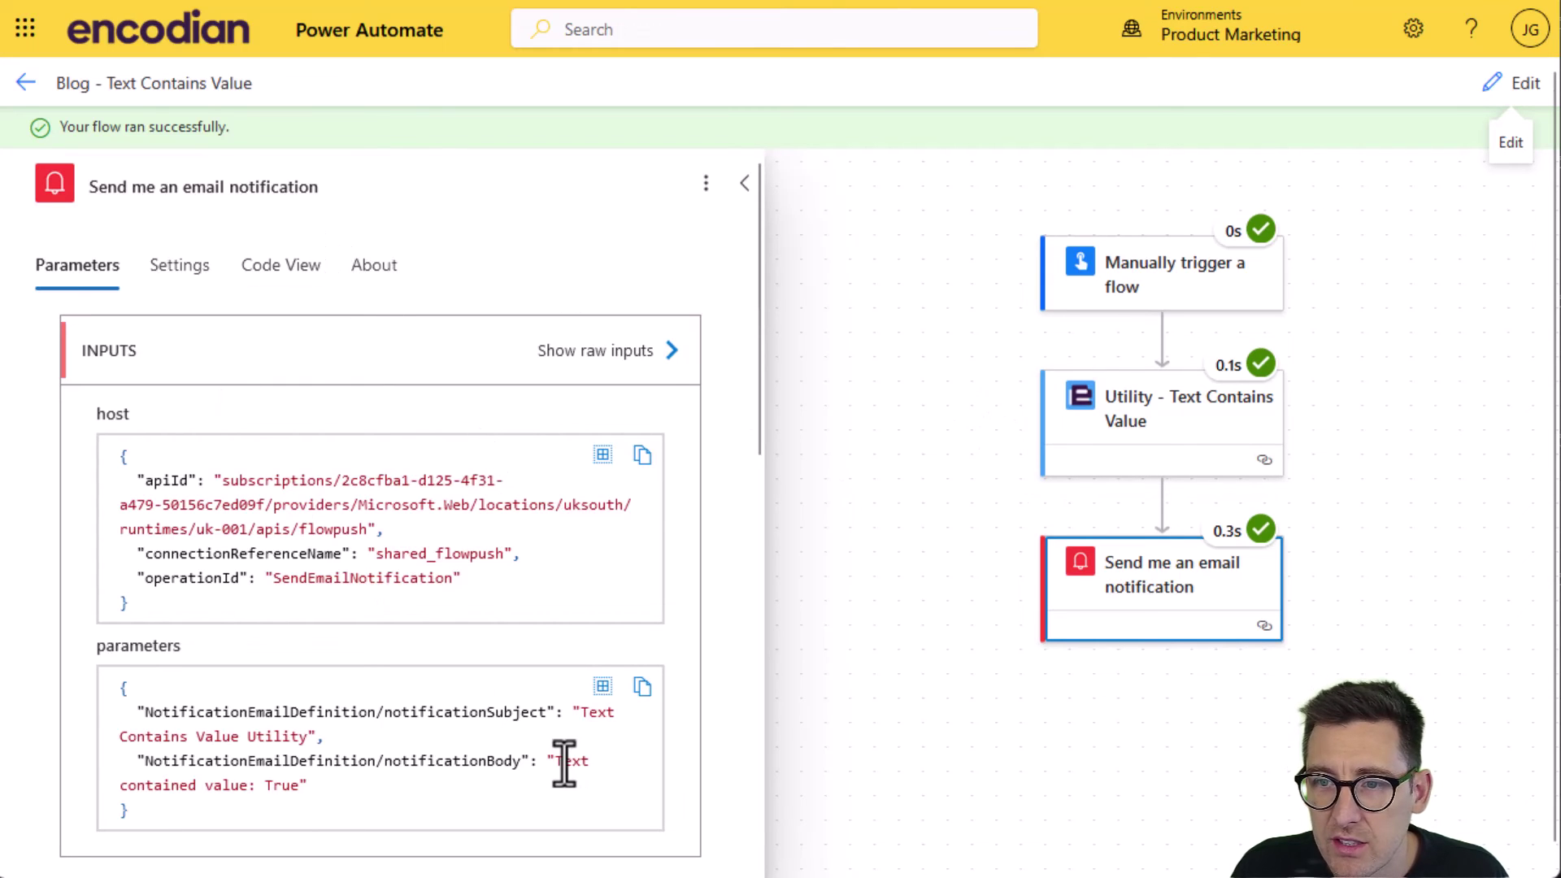
left_click_drag(553, 761, 303, 783)
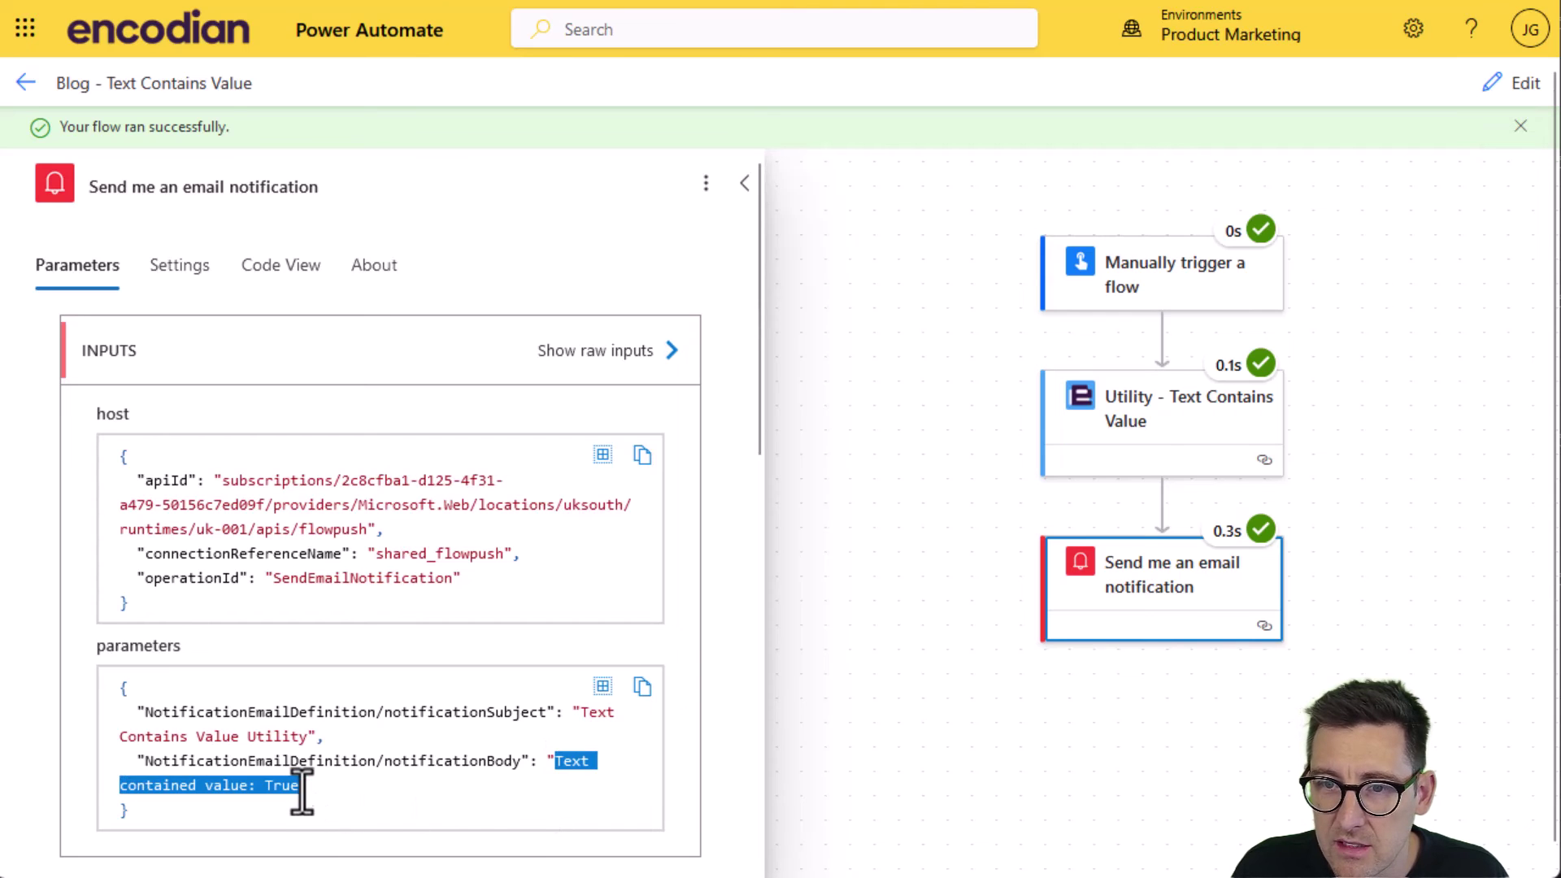
left_click(372, 634)
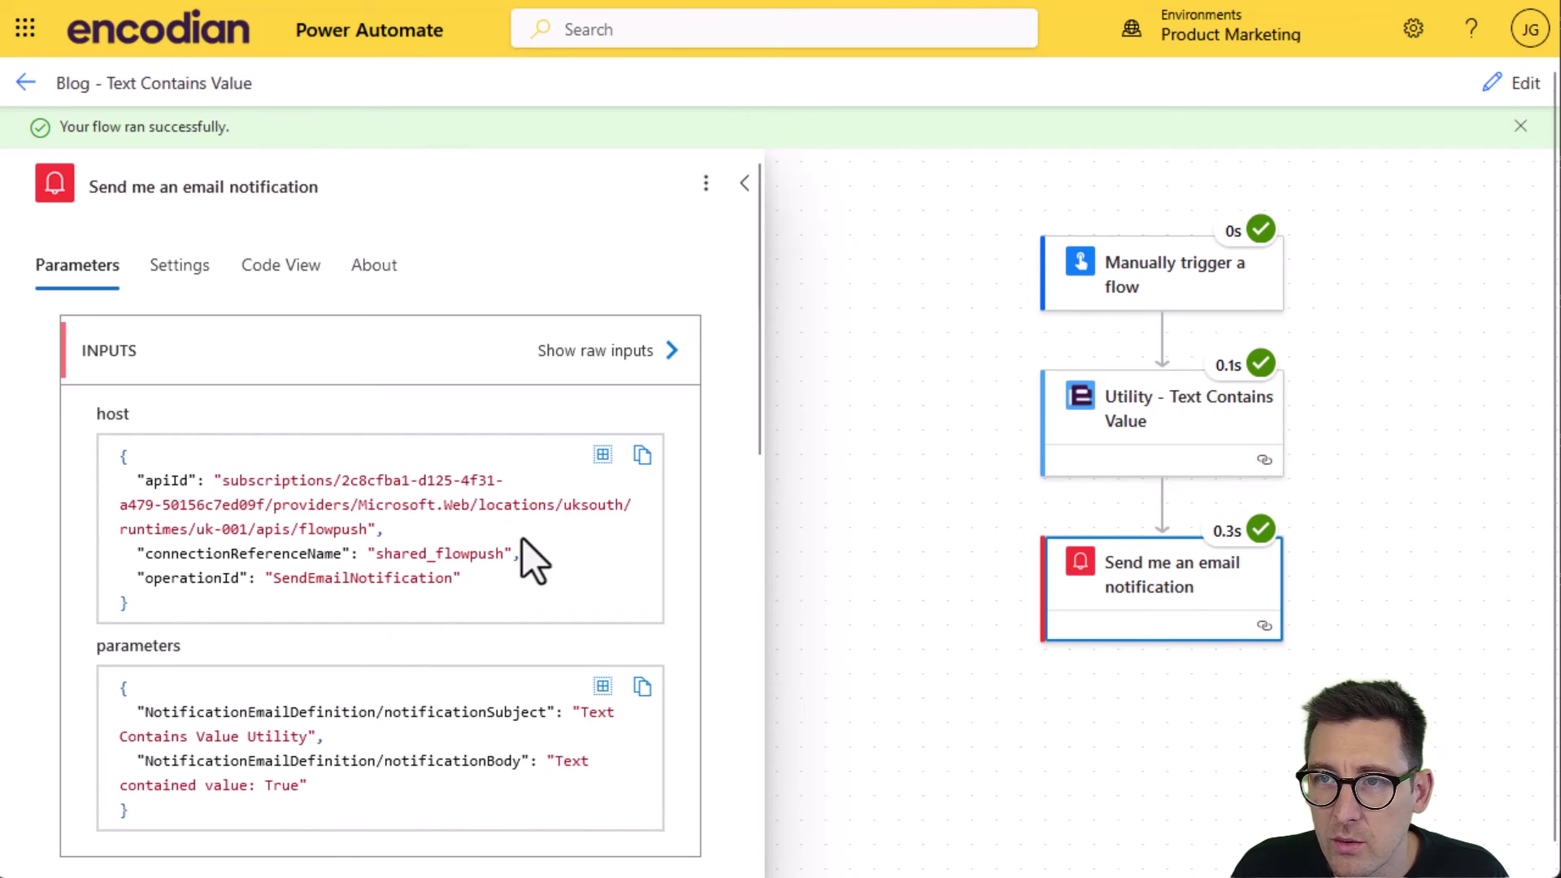
Step: Check the Text Contains Value step's outputs show status code 200 and result true
left_click(1173, 428)
scroll(420, 639, "down", 6)
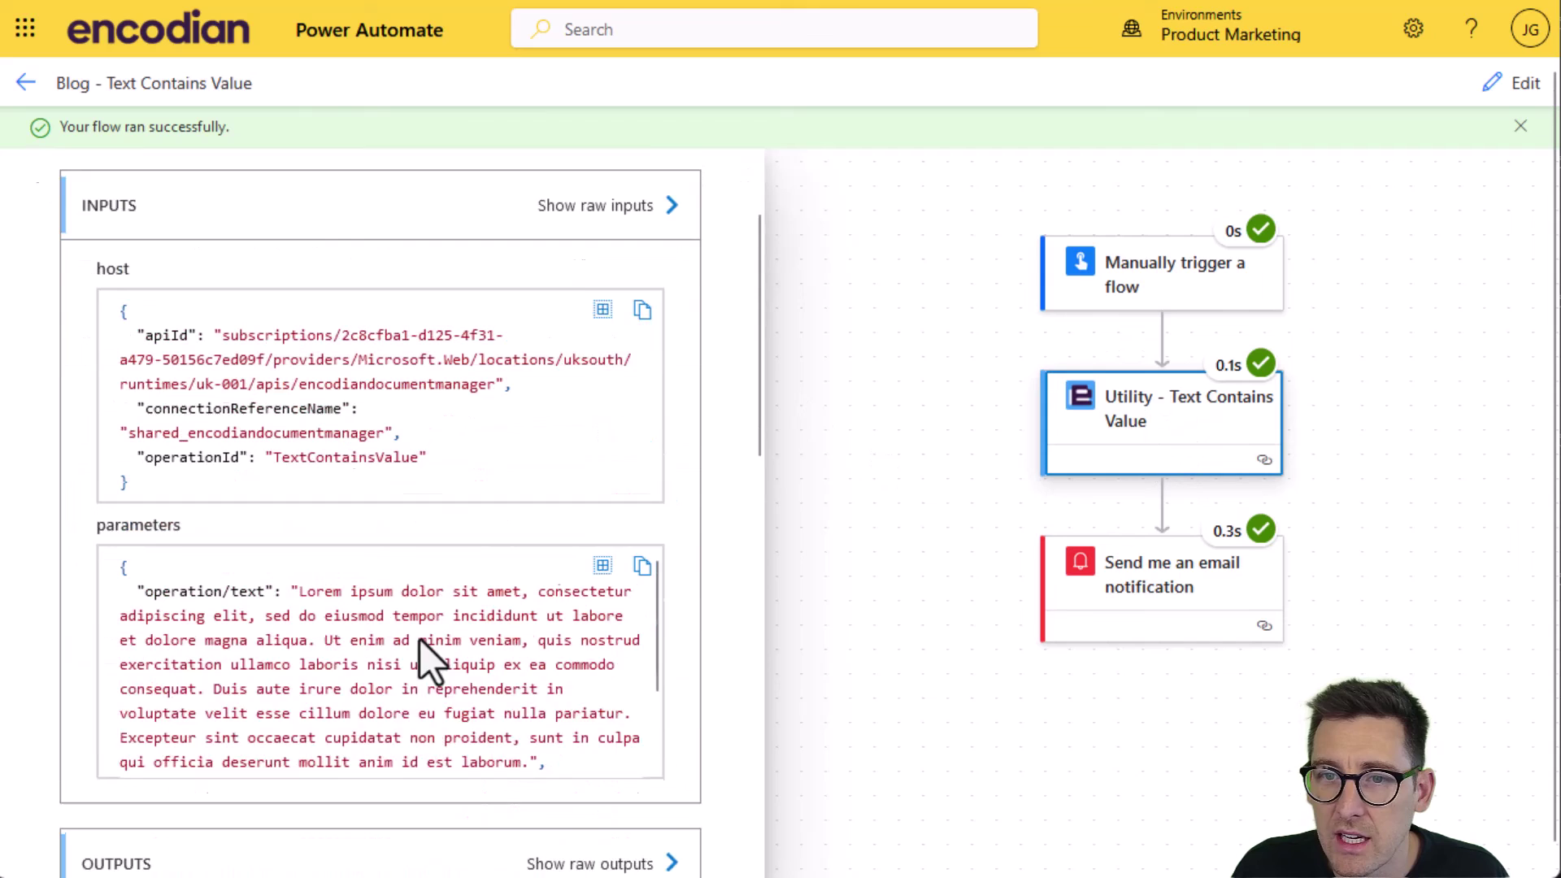
scroll(463, 768, "down", 4)
scroll(469, 764, "up", 2)
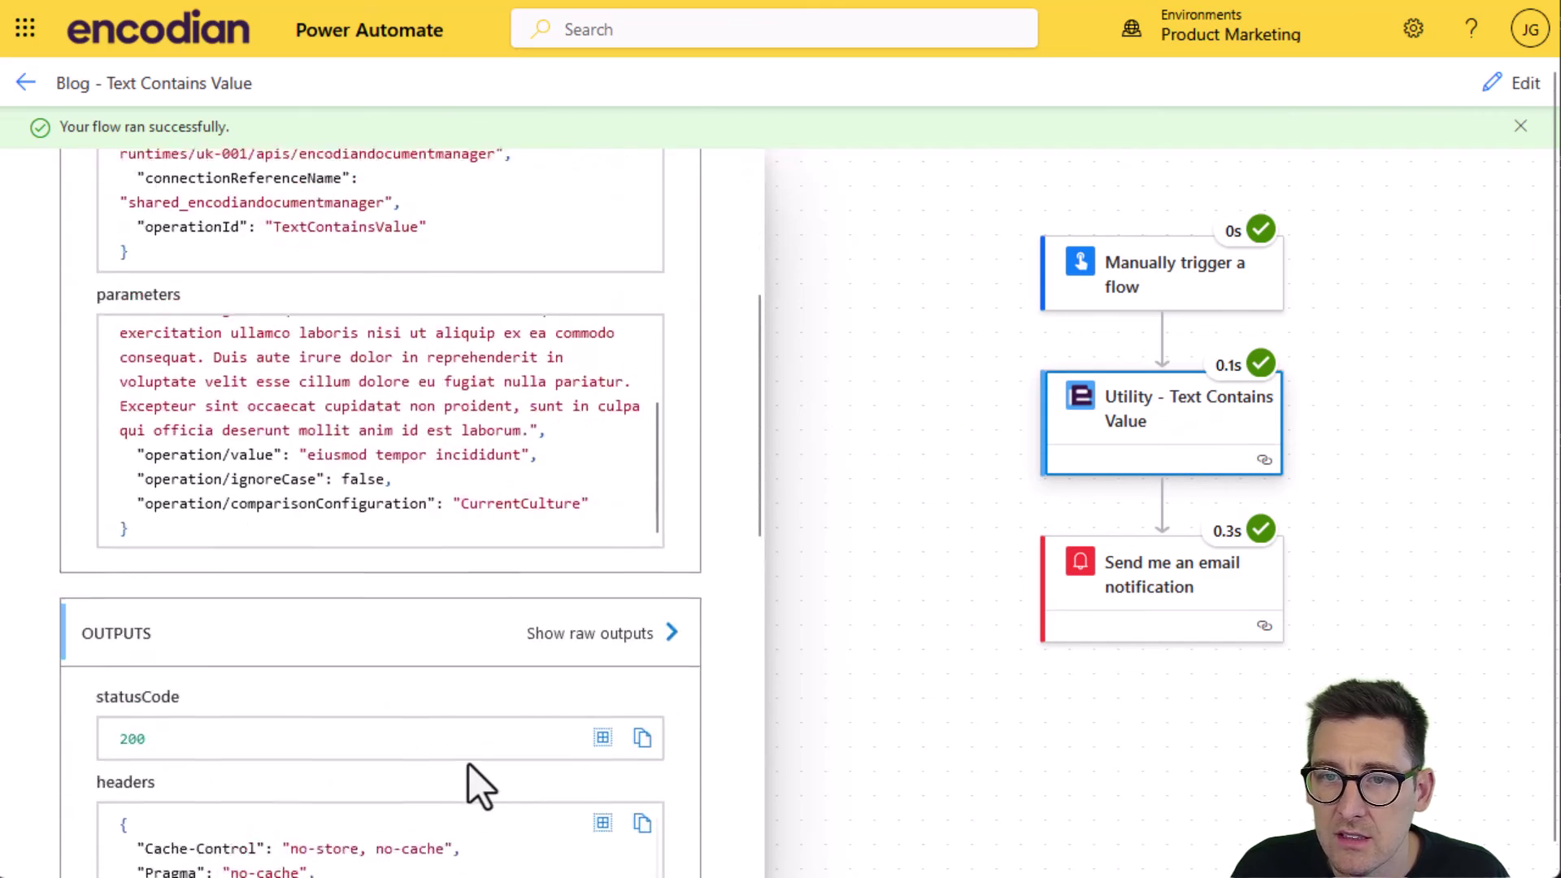
scroll(475, 761, "down", 7)
scroll(479, 758, "down", 3)
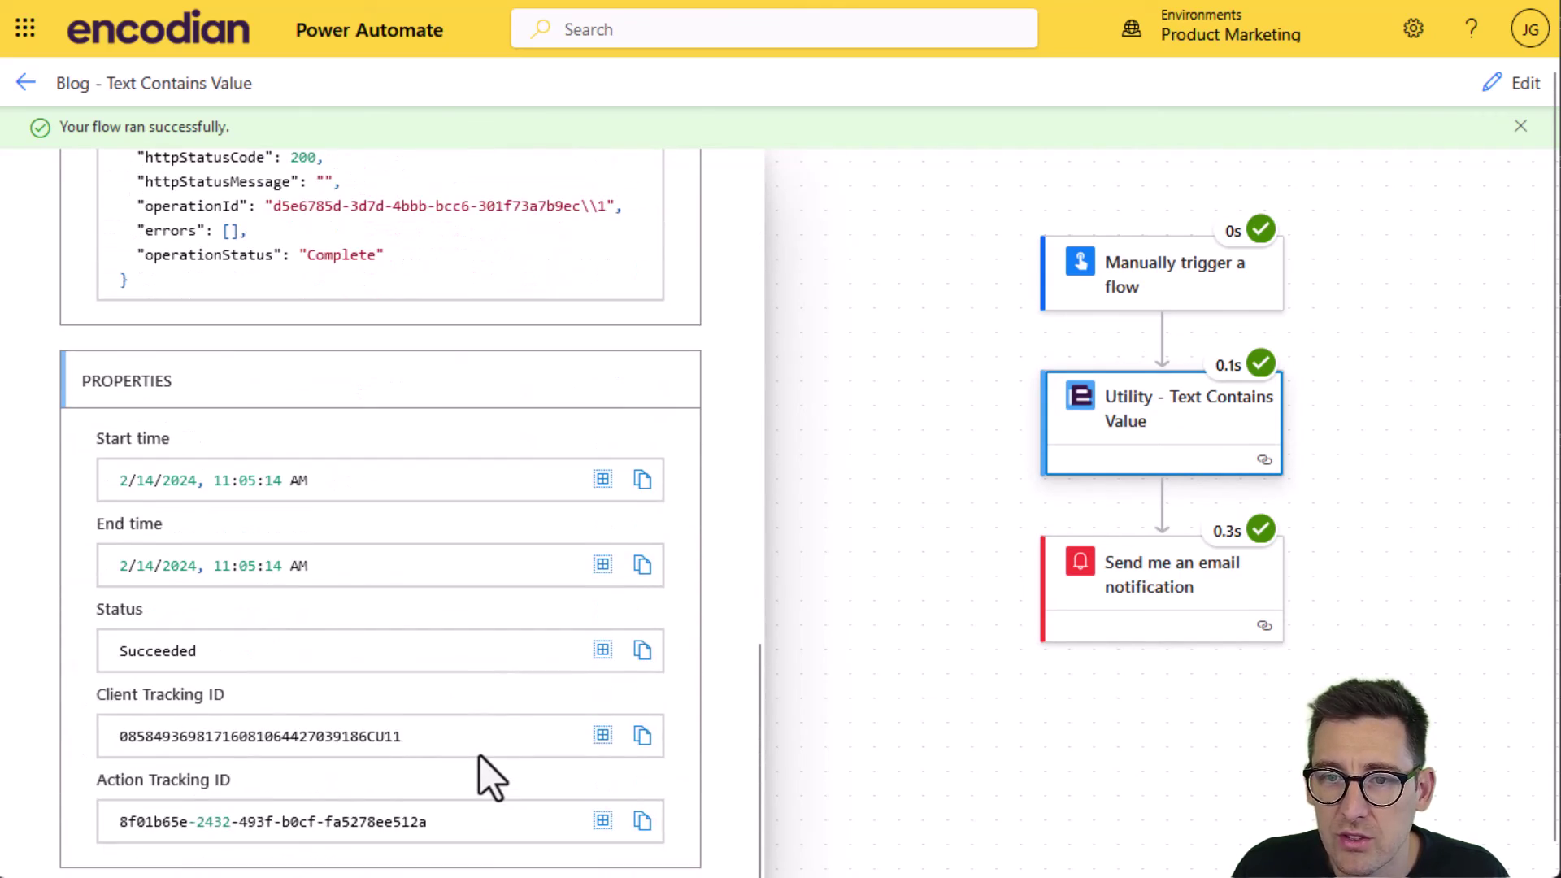
scroll(610, 752, "up", 6)
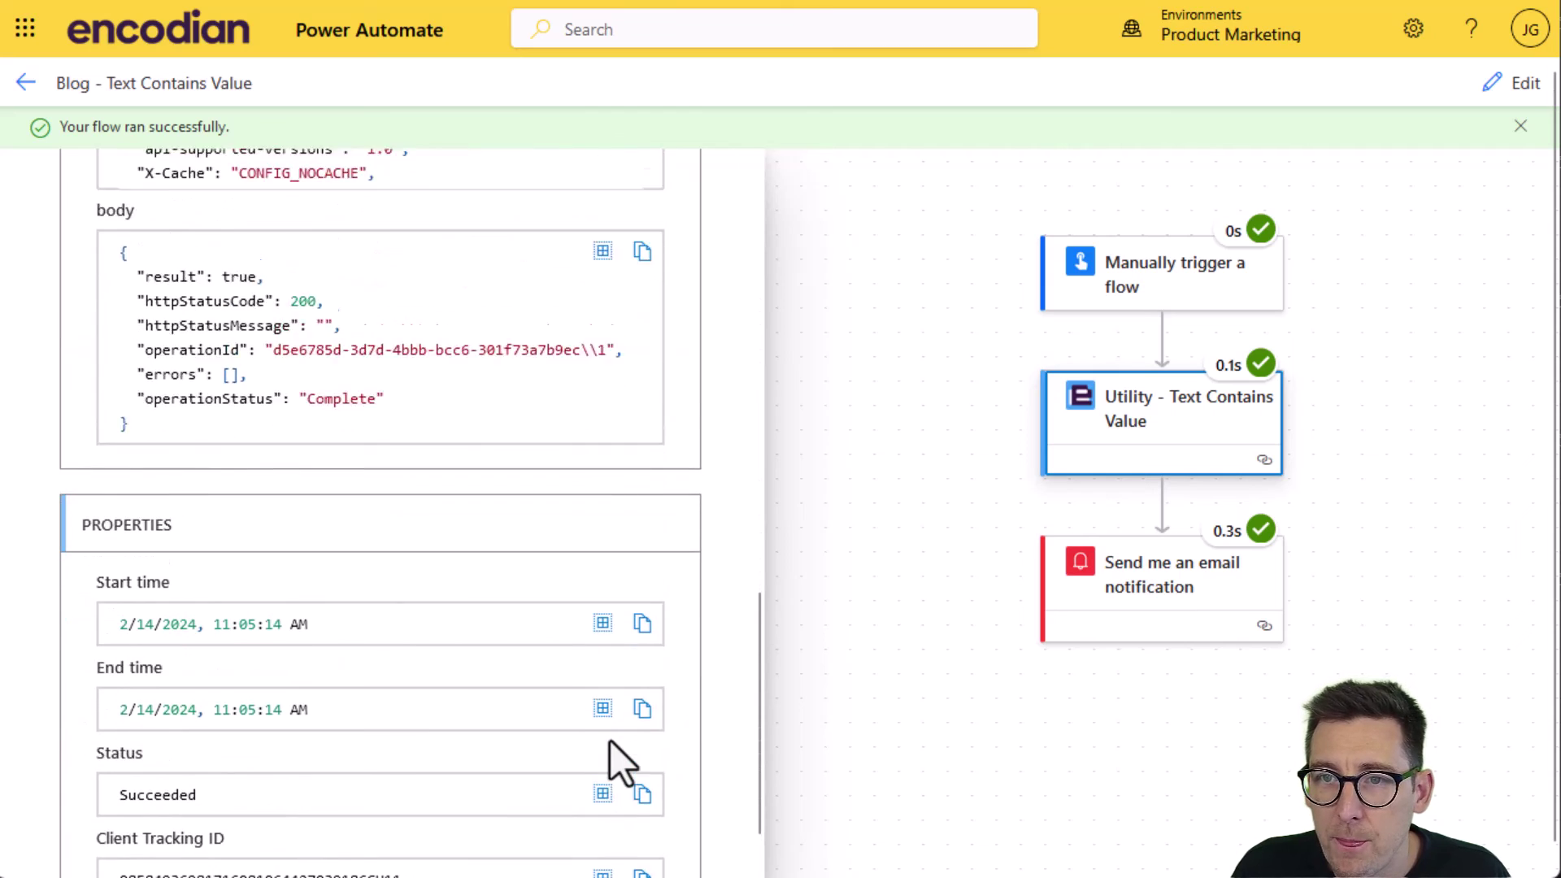
left_click_drag(144, 630, 257, 631)
left_click(447, 725)
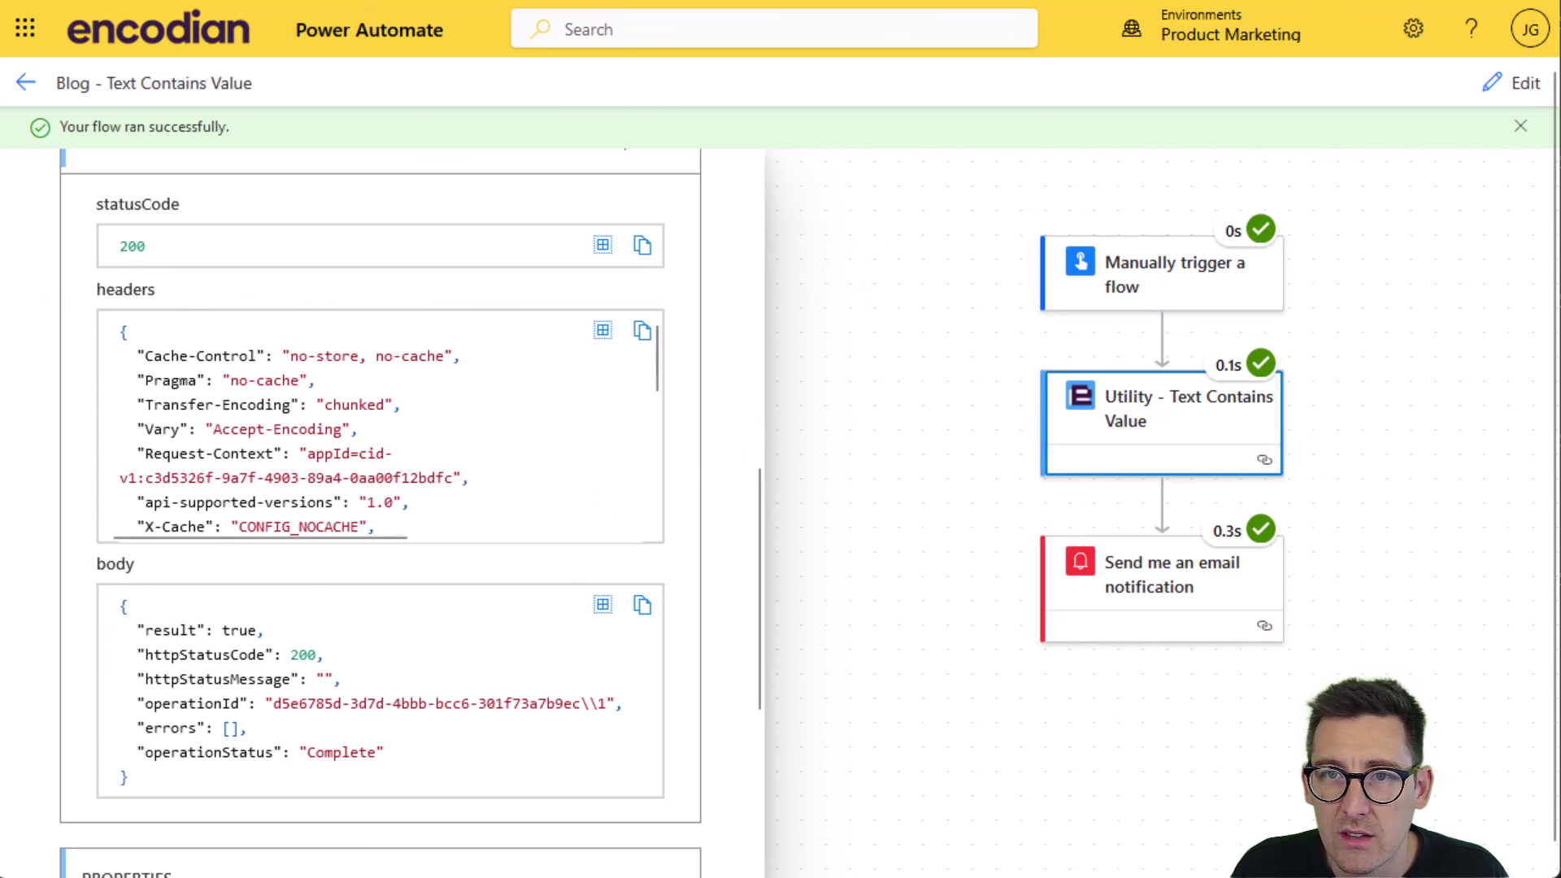
Step: Switch to Outlook to read the 'Text Contains Value Utility' email showing 'Text contained value: True'
key("alt+Tab")
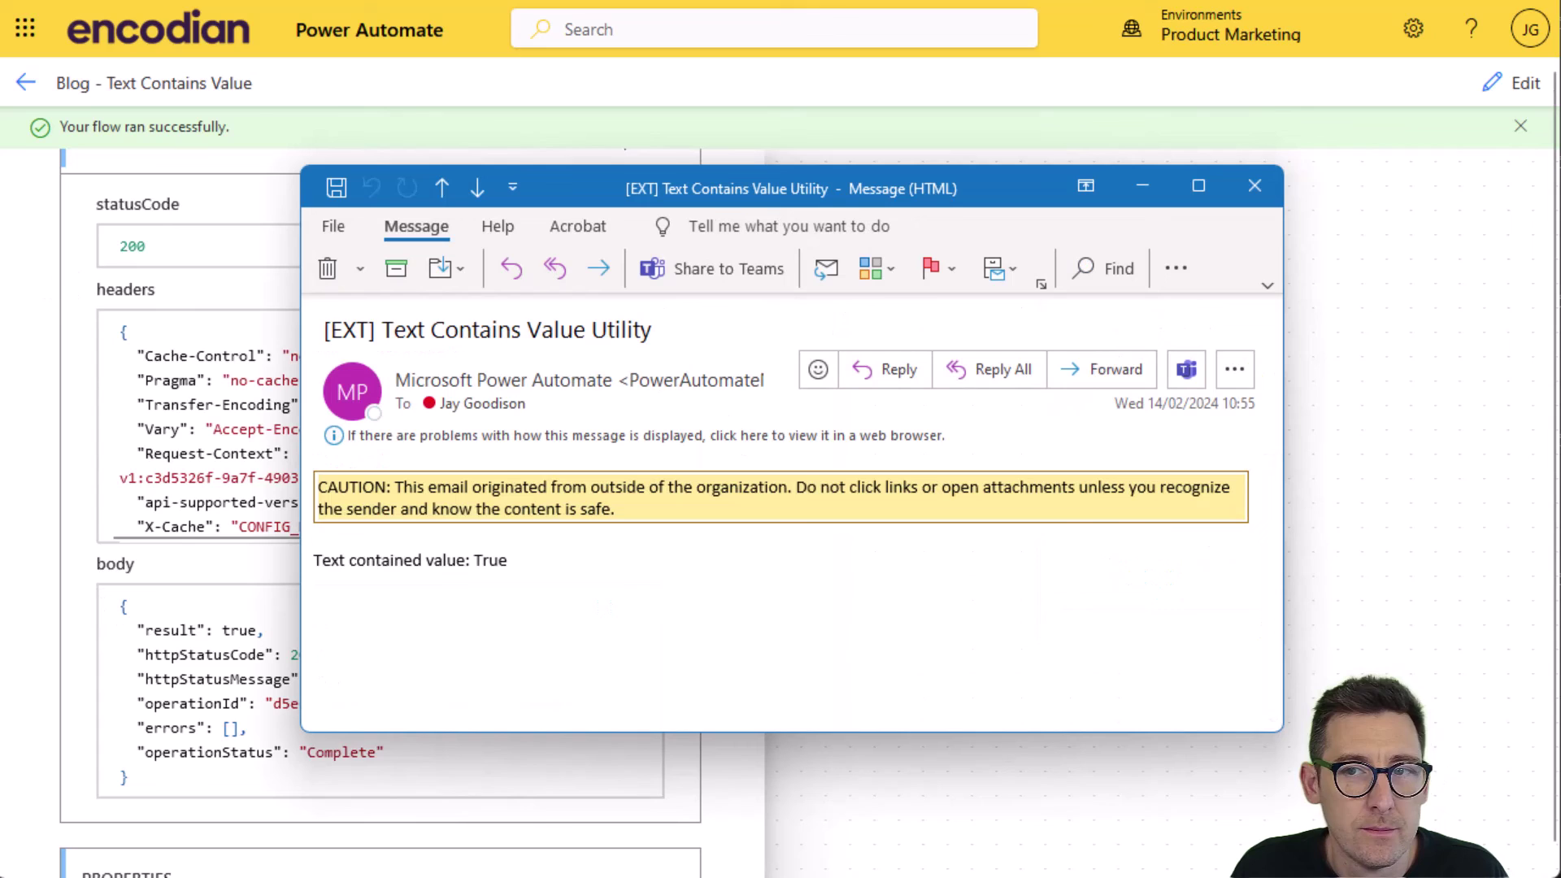